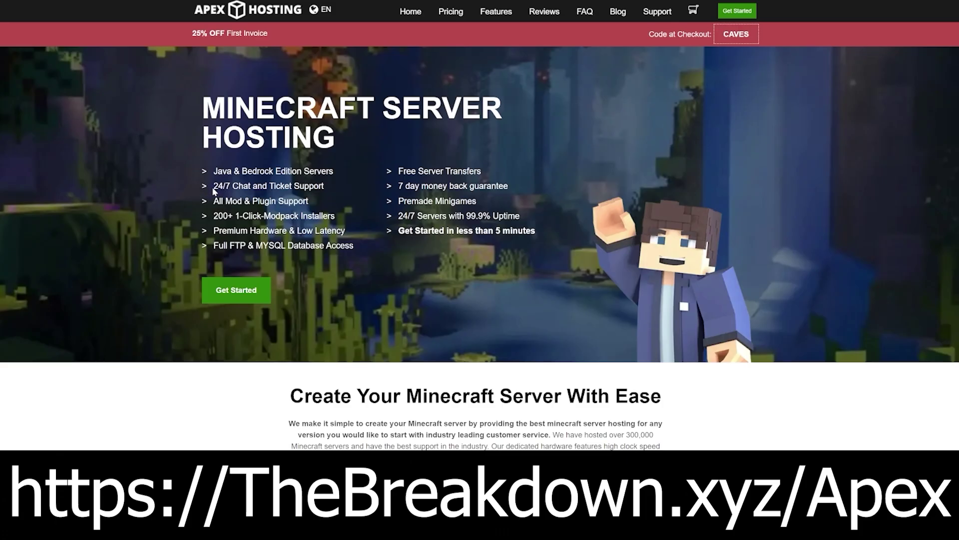
- Highlight the homepage's 24/7 support, under-5-minutes setup and DDoS protection claims
{"action": "left_click_drag", "start_coordinate": [213, 188], "coordinate": [345, 231]}
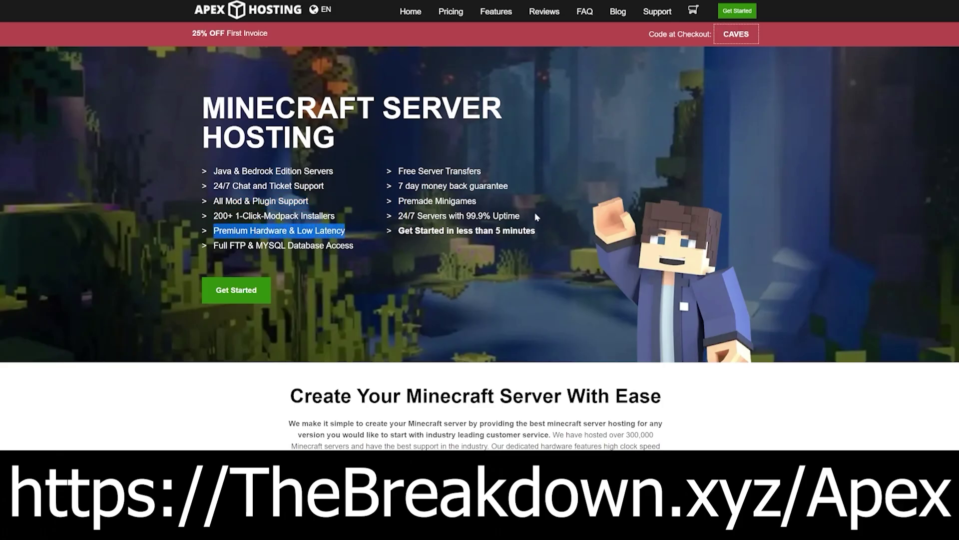
{"action": "left_click_drag", "start_coordinate": [398, 231], "coordinate": [535, 231]}
{"action": "scroll", "coordinate": [464, 283], "scroll_direction": "down", "scroll_amount": 6}
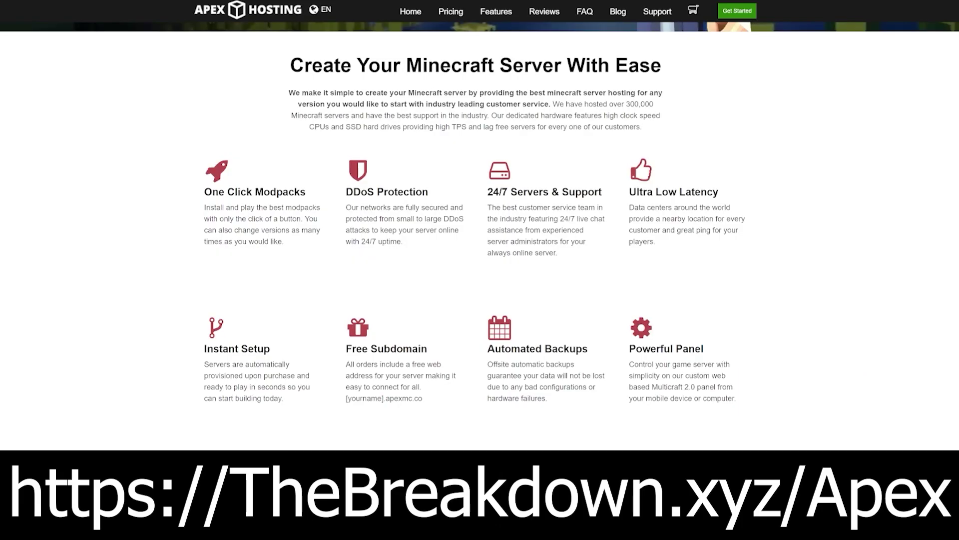
{"action": "left_click_drag", "start_coordinate": [346, 219], "coordinate": [370, 230]}
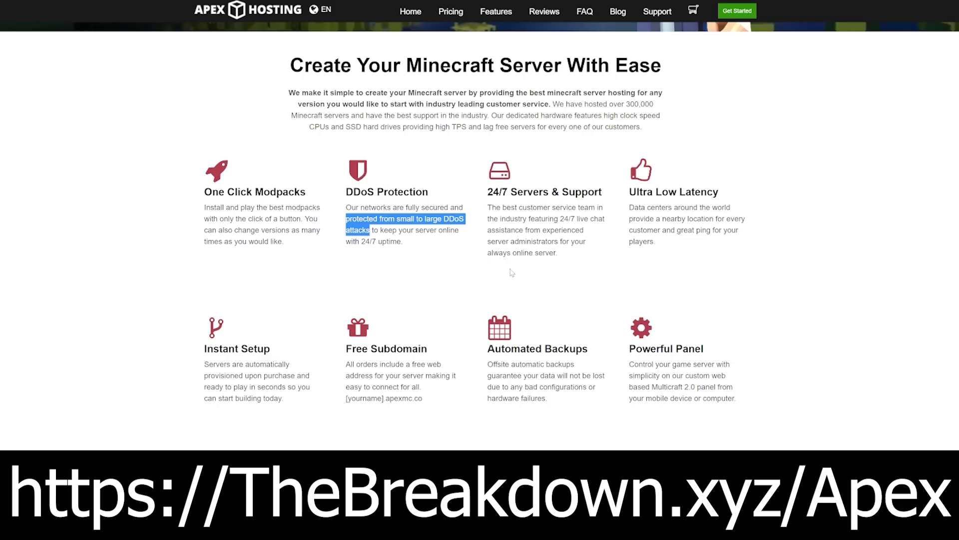
{"action": "left_click", "coordinate": [568, 291]}
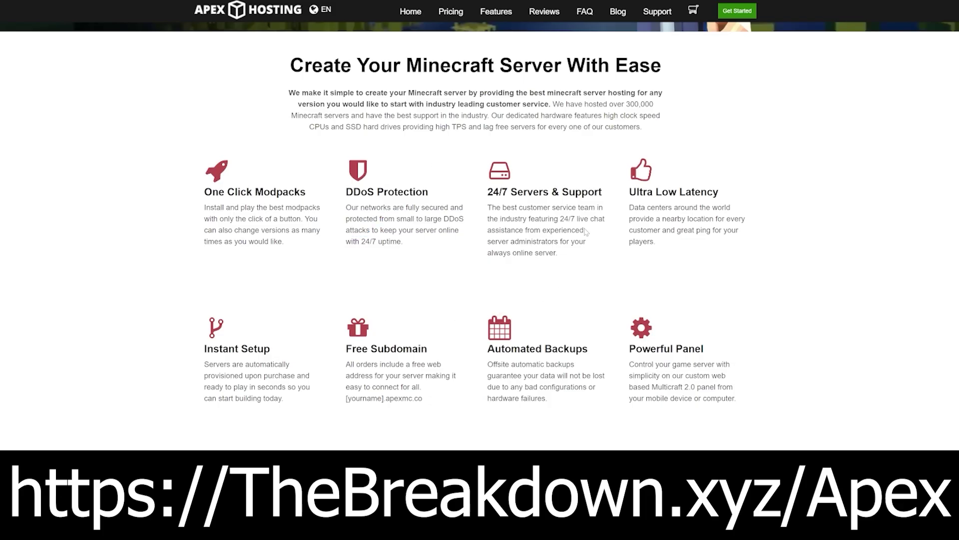
{"action": "double_click", "coordinate": [566, 218]}
{"action": "left_click_drag", "start_coordinate": [573, 227], "coordinate": [524, 230]}
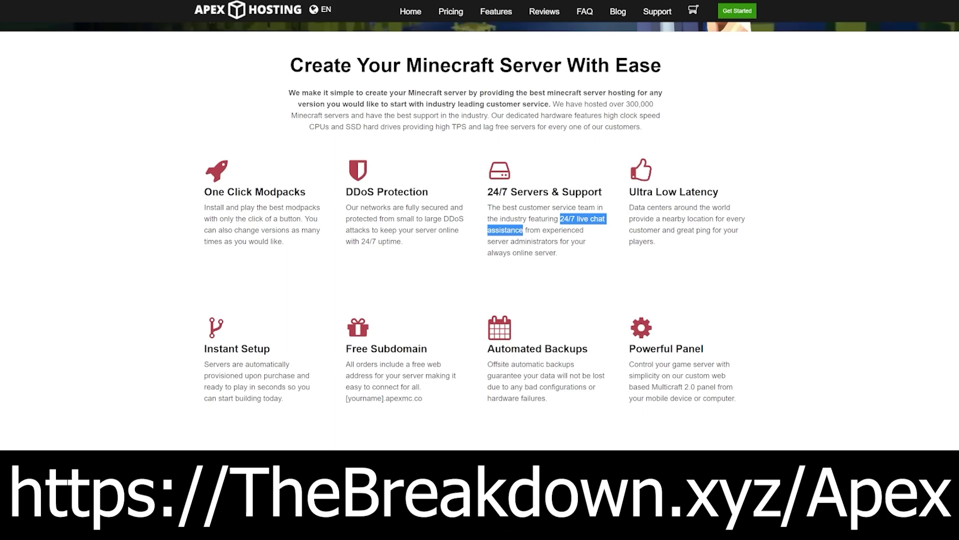
- Change the game file to Minecraft 1.19 [Latest], keep the existing world, and restart the server
{"action": "left_click", "coordinate": [580, 284]}
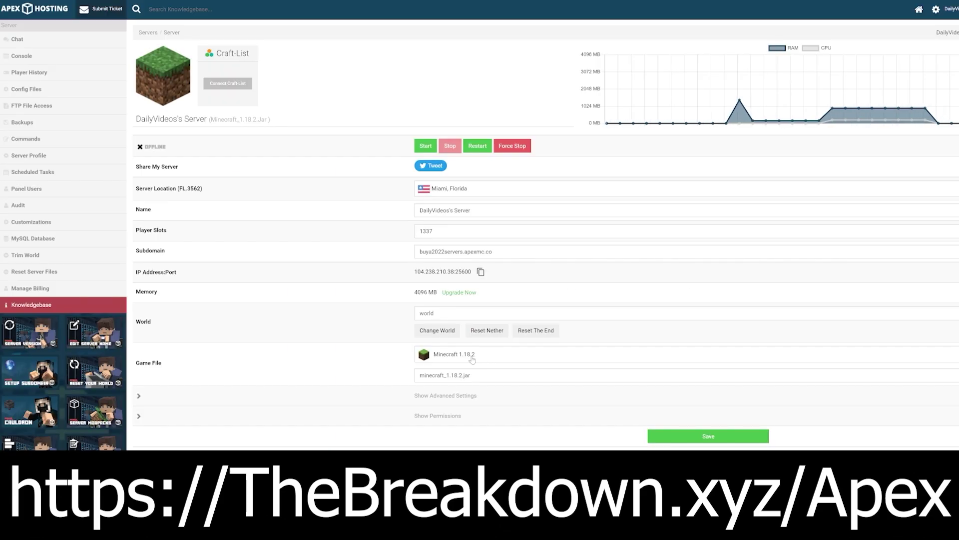
{"action": "left_click", "coordinate": [462, 356]}
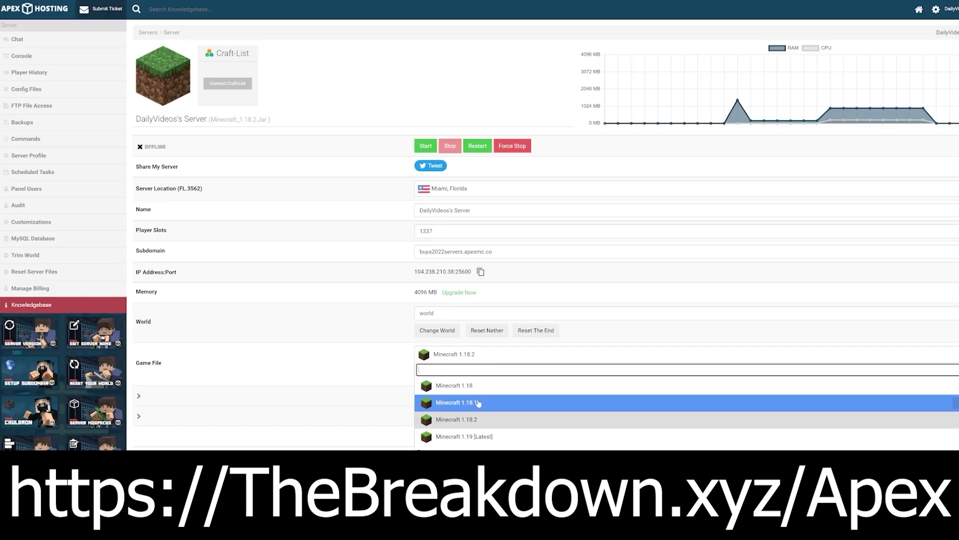
{"action": "left_click", "coordinate": [469, 437]}
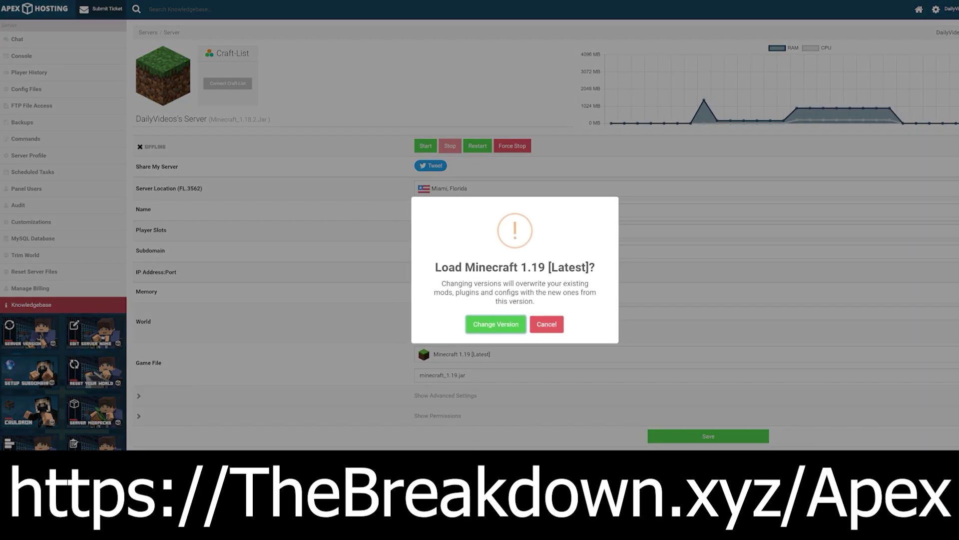
{"action": "left_click_drag", "start_coordinate": [464, 267], "coordinate": [538, 268]}
{"action": "left_click", "coordinate": [508, 323]}
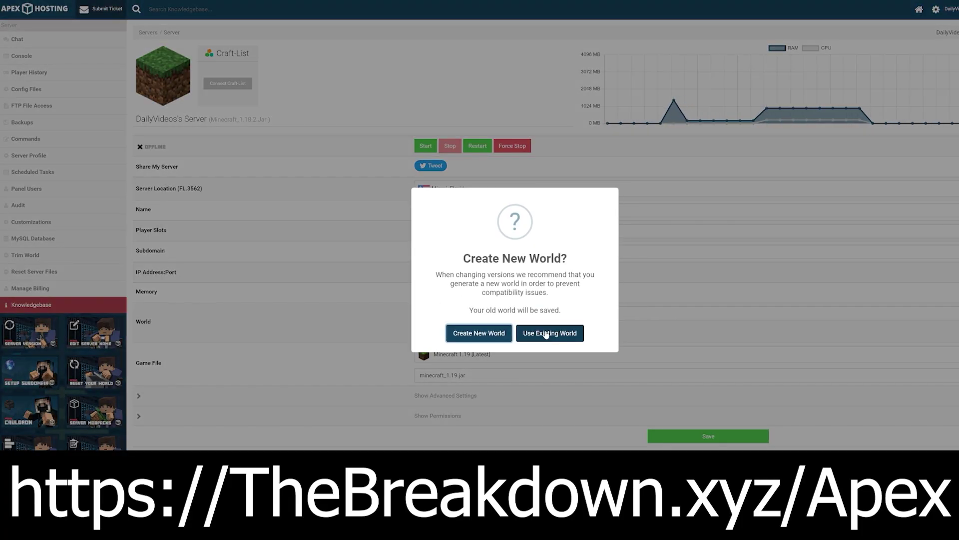
{"action": "left_click", "coordinate": [547, 331]}
{"action": "left_click", "coordinate": [507, 330]}
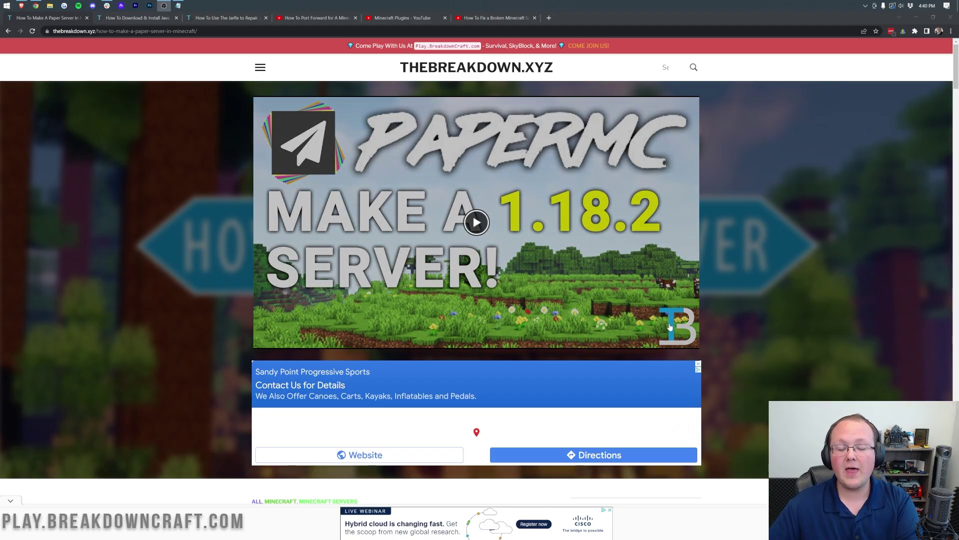
- Scroll the Paper server article and open the Download PaperMC banner in a new tab
{"action": "scroll", "coordinate": [734, 343], "scroll_direction": "down", "scroll_amount": 10}
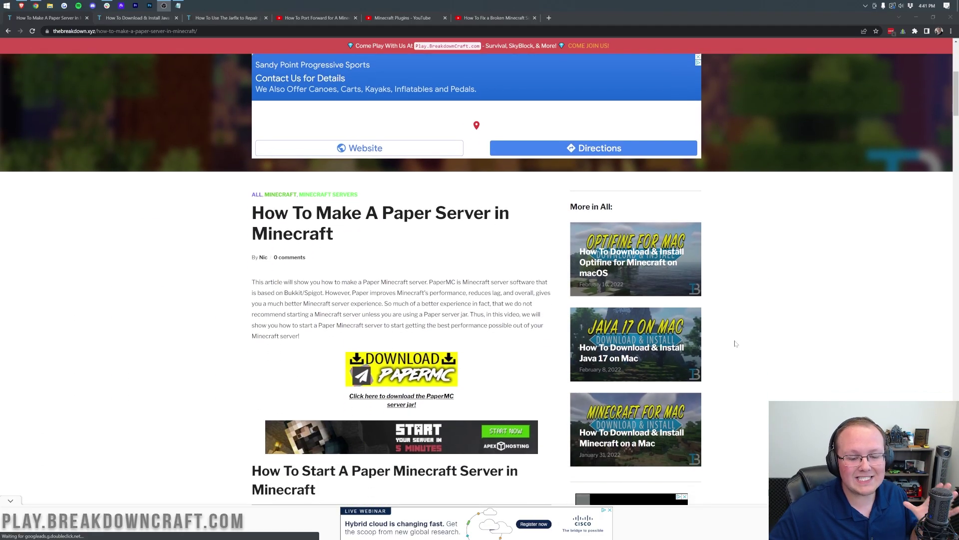
{"action": "scroll", "coordinate": [739, 335], "scroll_direction": "up", "scroll_amount": 3}
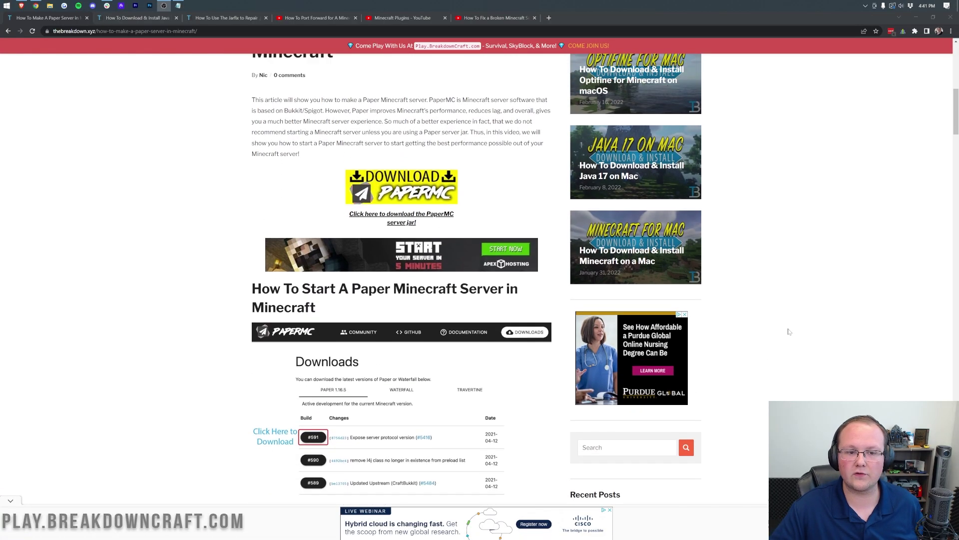
{"action": "scroll", "coordinate": [425, 277], "scroll_direction": "down", "scroll_amount": 7}
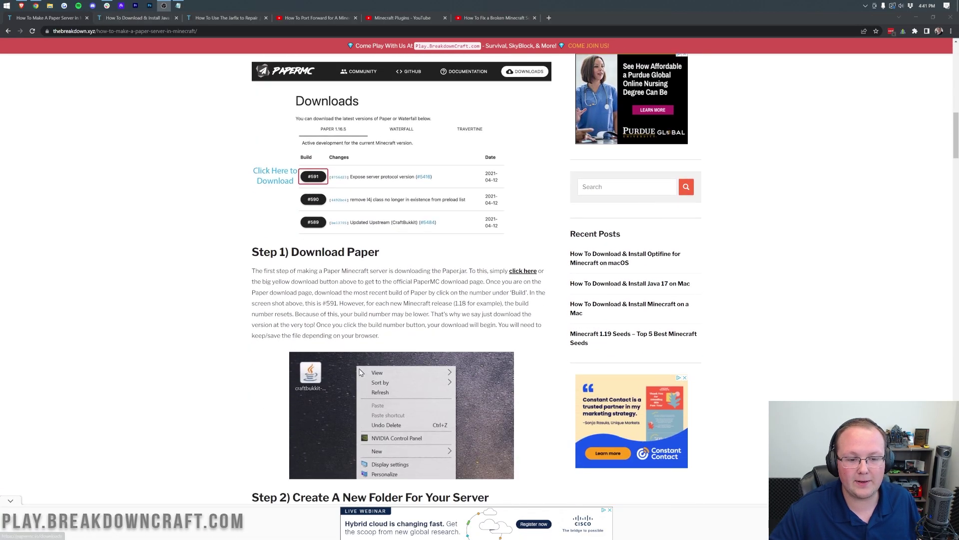
{"action": "scroll", "coordinate": [425, 277], "scroll_direction": "up", "scroll_amount": 5}
{"action": "scroll", "coordinate": [424, 277], "scroll_direction": "up", "scroll_amount": 2}
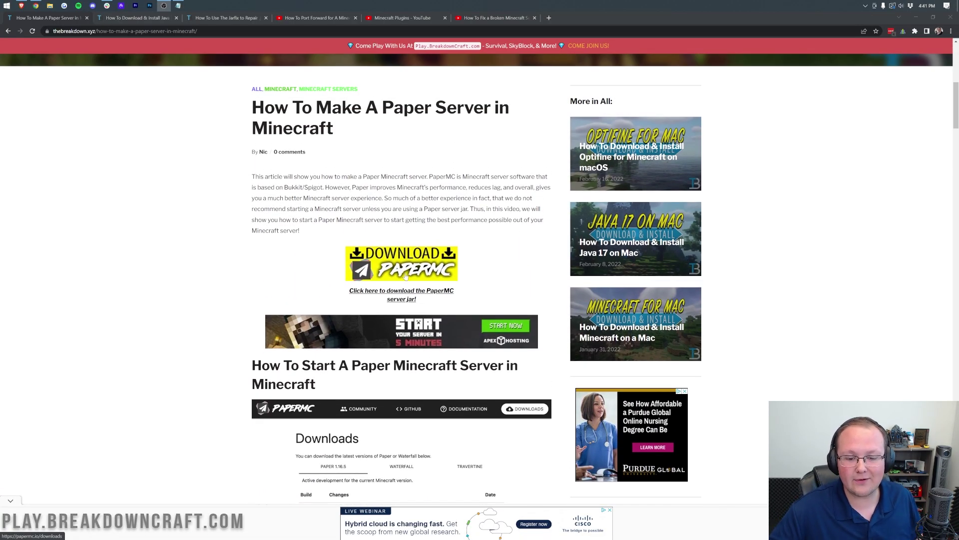
{"action": "left_click", "coordinate": [433, 253]}
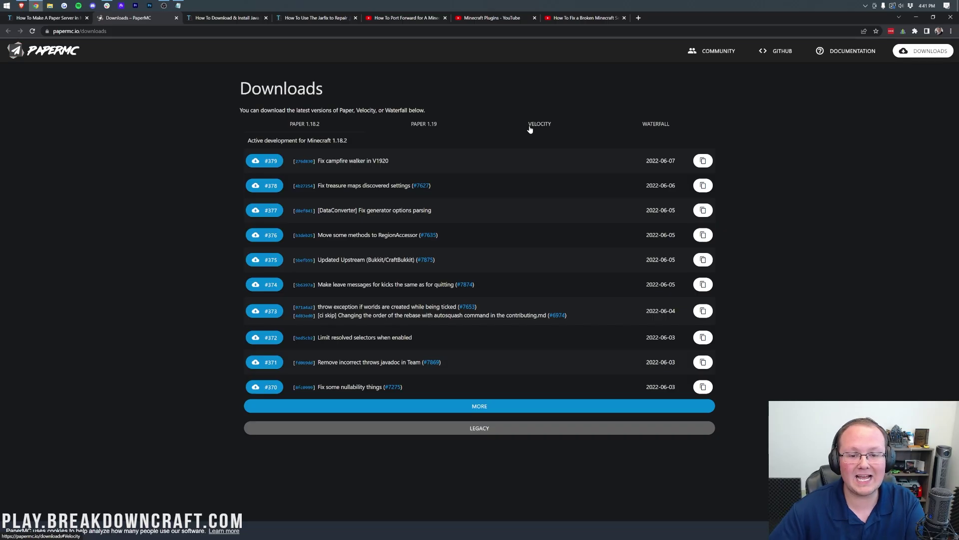
- Download build #5 from the Paper 1.19 builds list as paper-1.19-5.jar
{"action": "left_click", "coordinate": [428, 128]}
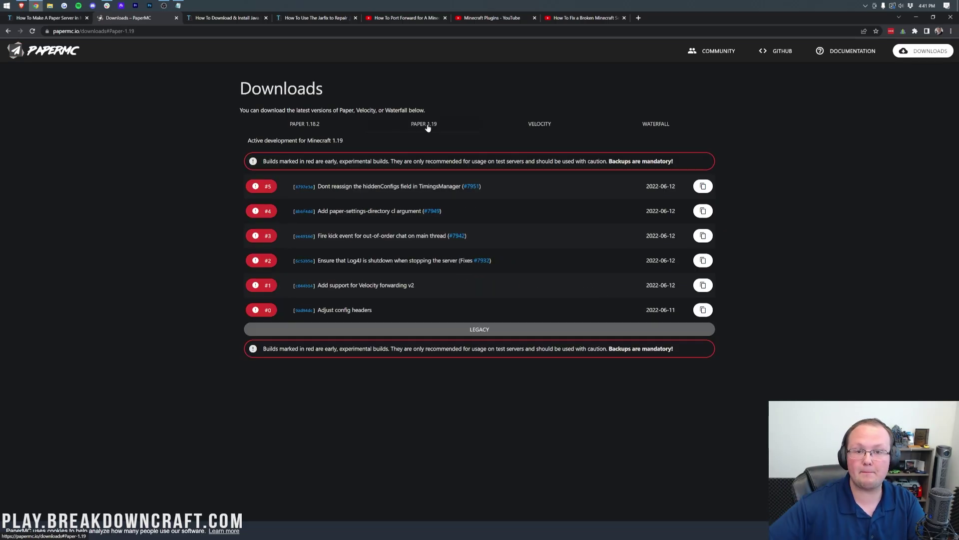
{"action": "left_click", "coordinate": [332, 127]}
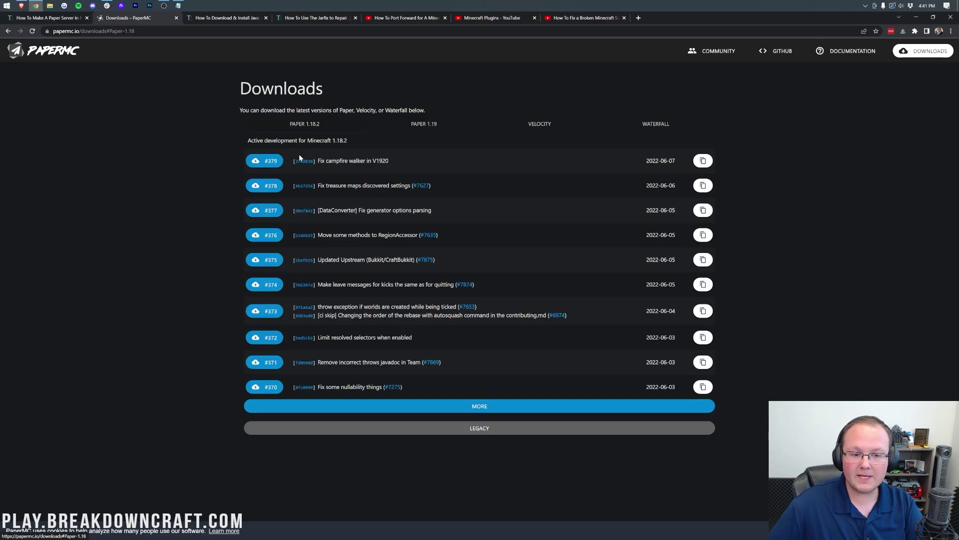
{"action": "left_click", "coordinate": [423, 125]}
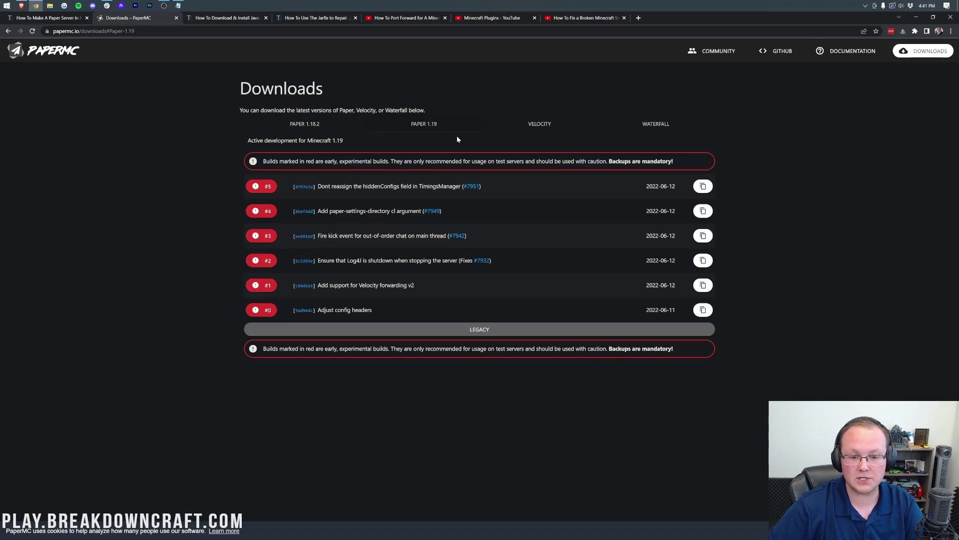
{"action": "left_click", "coordinate": [256, 189]}
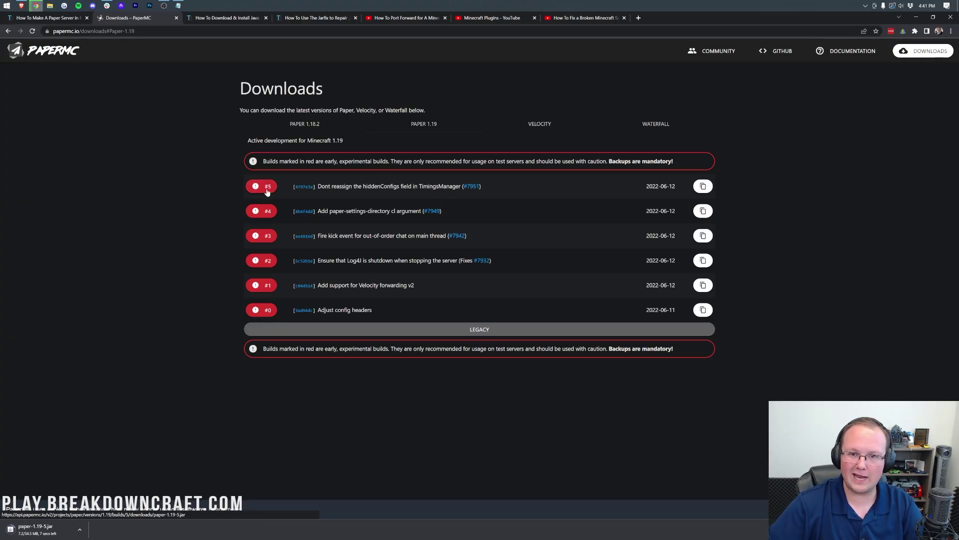
{"action": "left_click", "coordinate": [305, 123]}
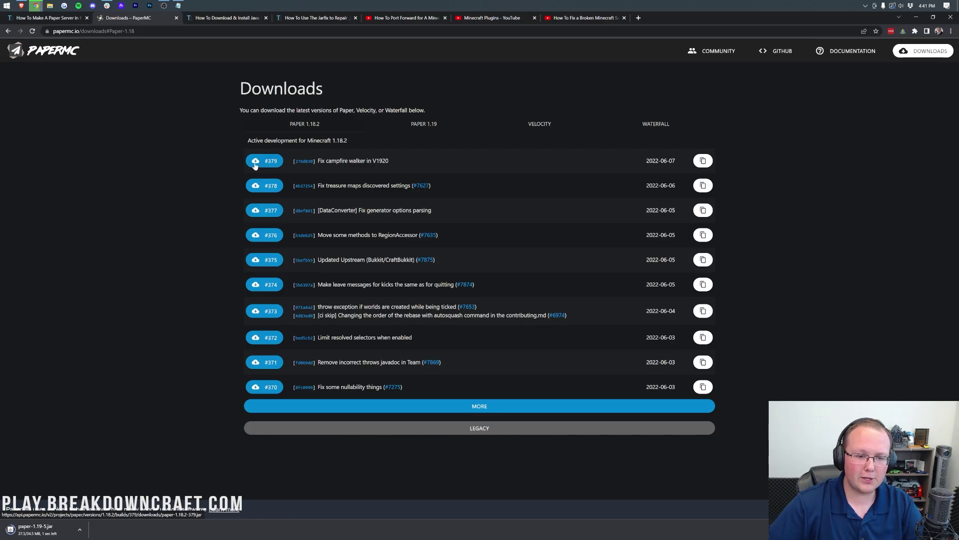
{"action": "left_click", "coordinate": [449, 123]}
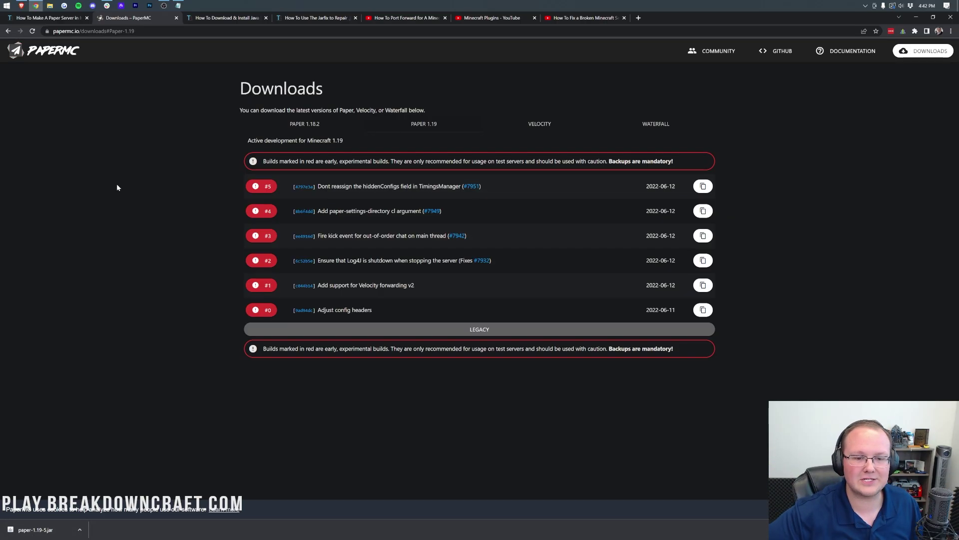
- Create a desktop folder named 'Paper 1.19 Server' and position it on the desktop
{"action": "left_click", "coordinate": [224, 19]}
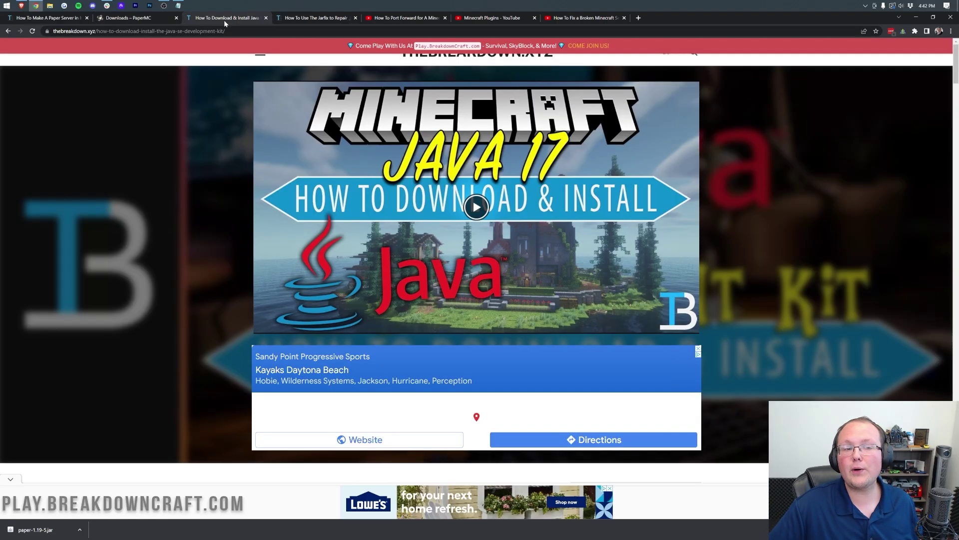
{"action": "left_click", "coordinate": [916, 17]}
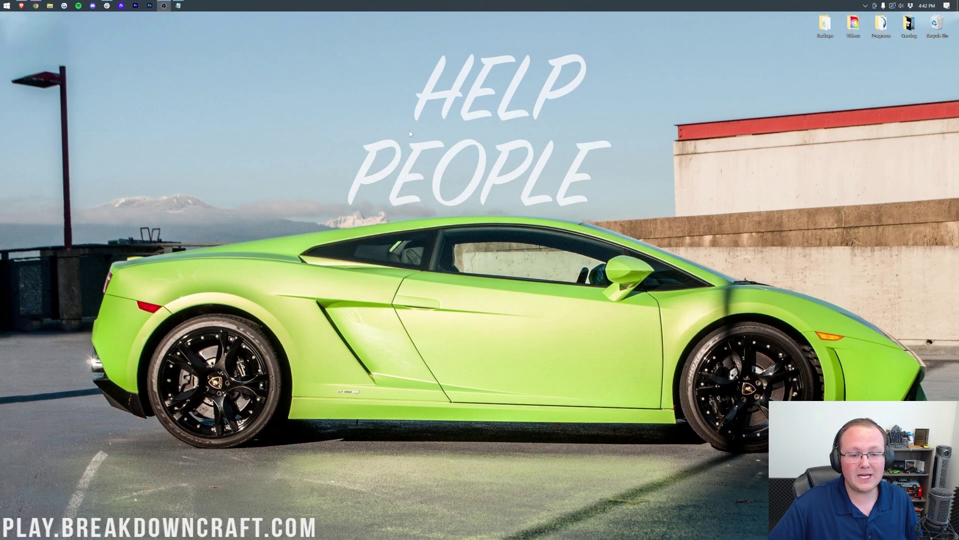
{"action": "right_click", "coordinate": [385, 104]}
{"action": "mouse_move", "coordinate": [453, 210]}
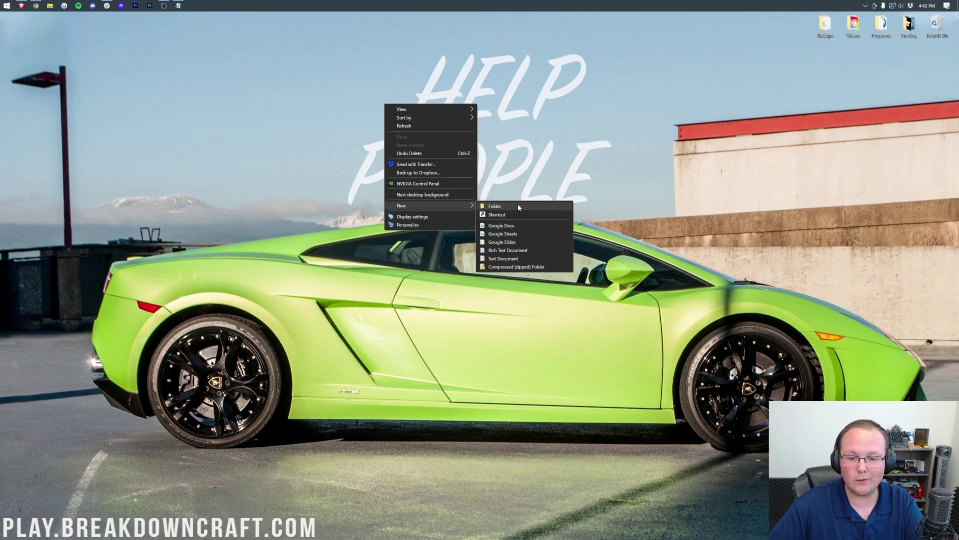
{"action": "left_click", "coordinate": [518, 205]}
{"action": "type", "text": "Paper 1.19 Server"}
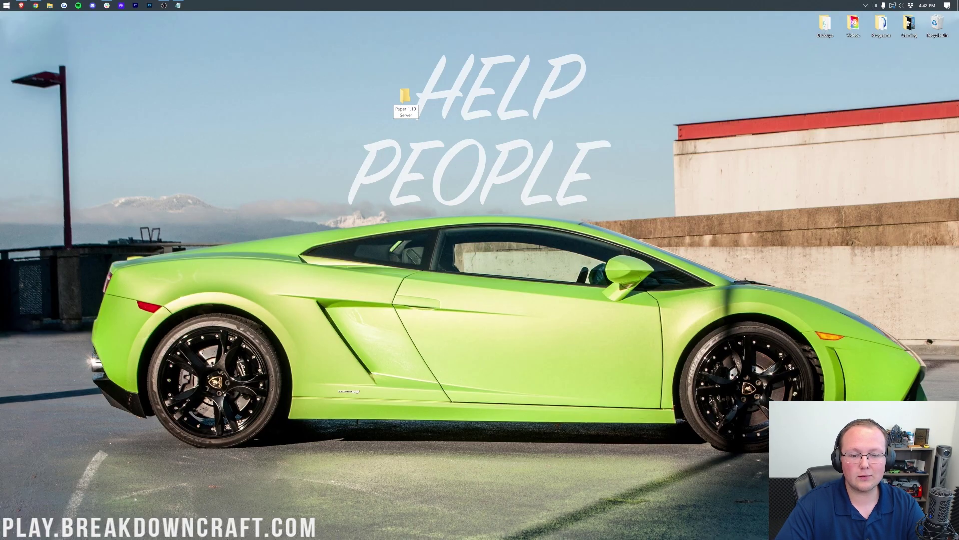
{"action": "key", "text": "Return"}
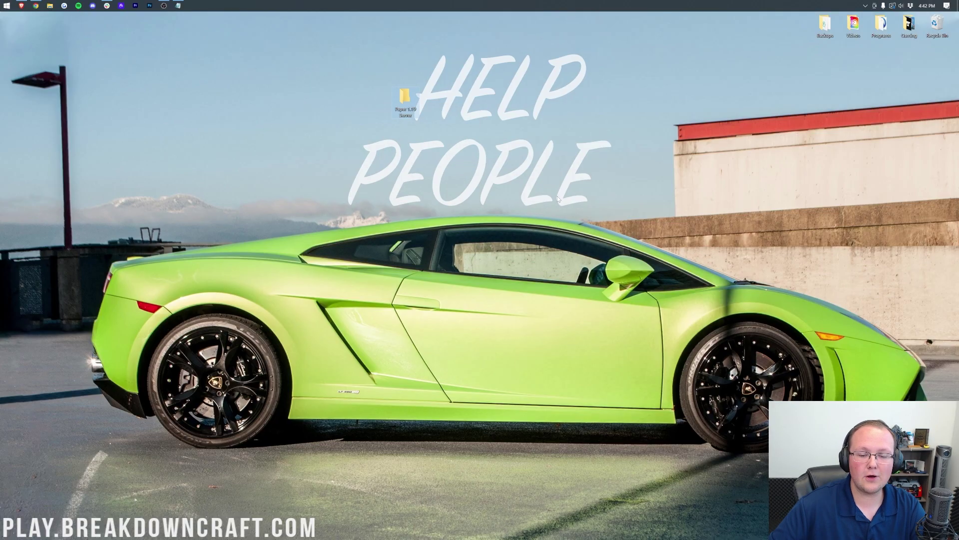
{"action": "left_click_drag", "start_coordinate": [405, 98], "coordinate": [377, 99]}
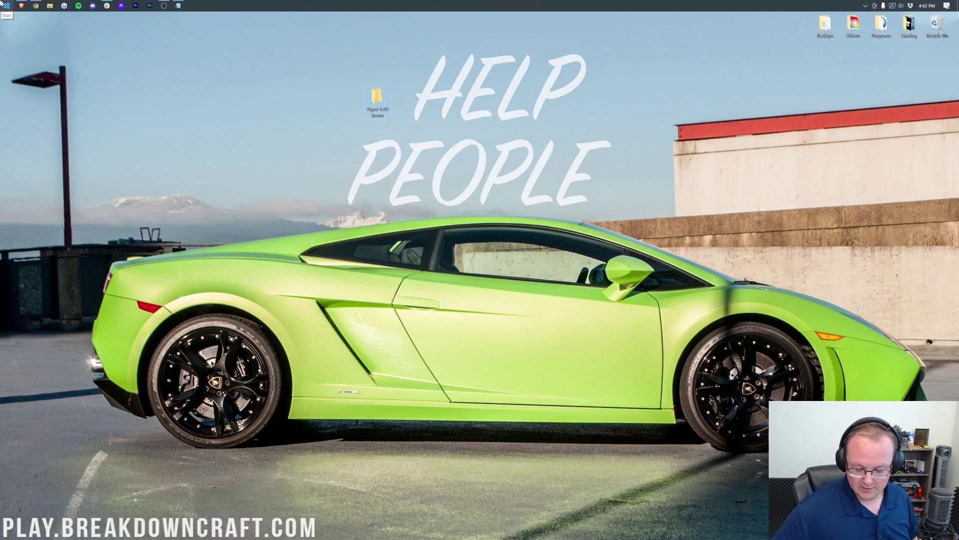
- Move paper-1.19-5.jar from Downloads into Paper 1.19 Server and hide file name extensions
{"action": "left_click", "coordinate": [2, 3]}
{"action": "type", "text": "down"}
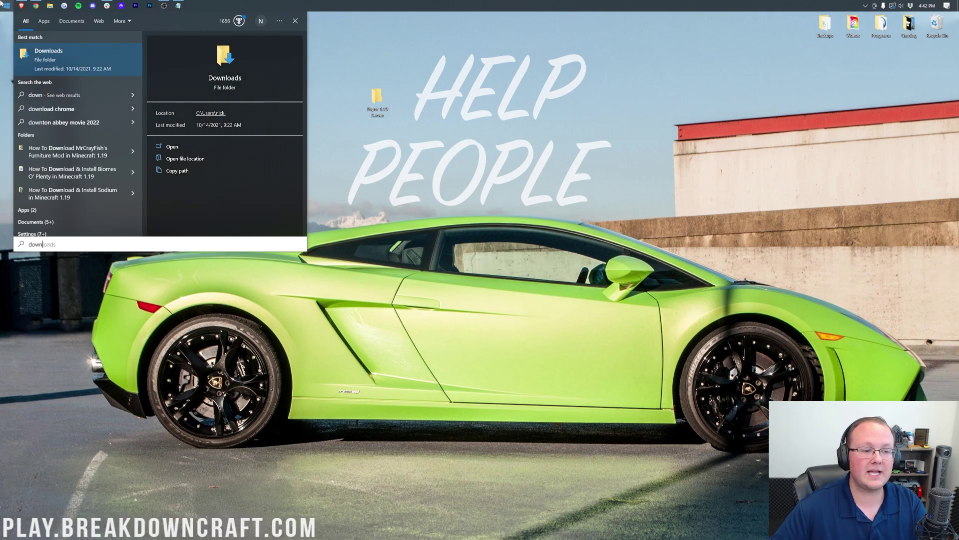
{"action": "left_click", "coordinate": [44, 54]}
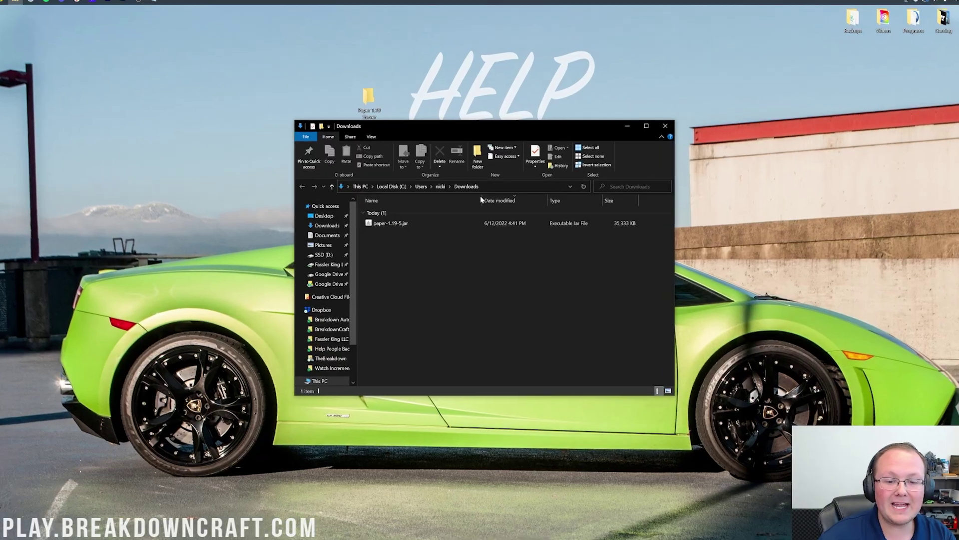
{"action": "left_click", "coordinate": [379, 225]}
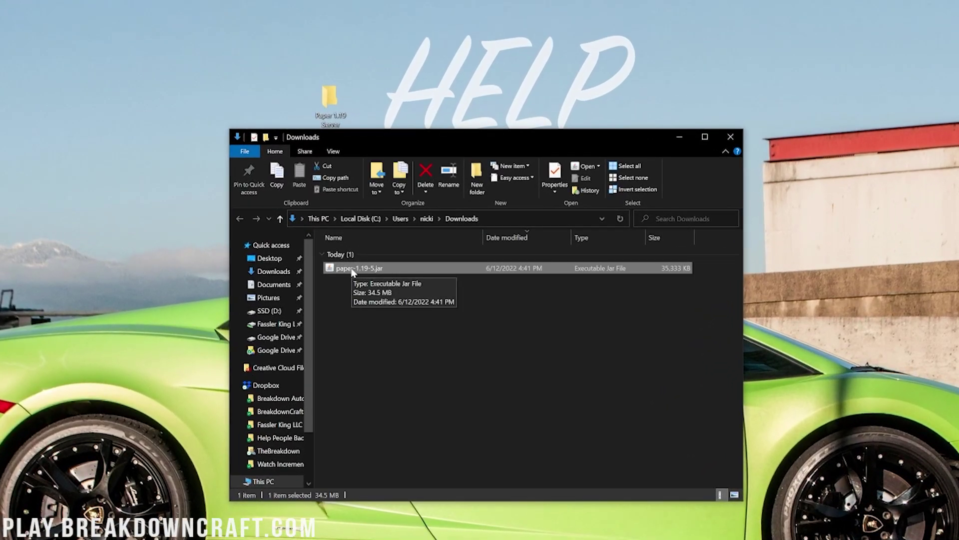
{"action": "left_click_drag", "start_coordinate": [352, 272], "coordinate": [341, 101]}
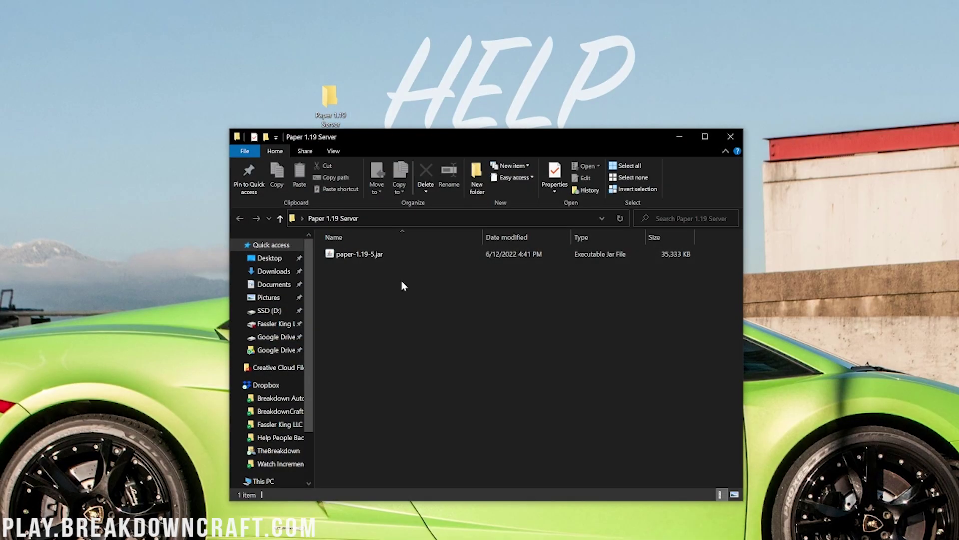
{"action": "left_click", "coordinate": [344, 151]}
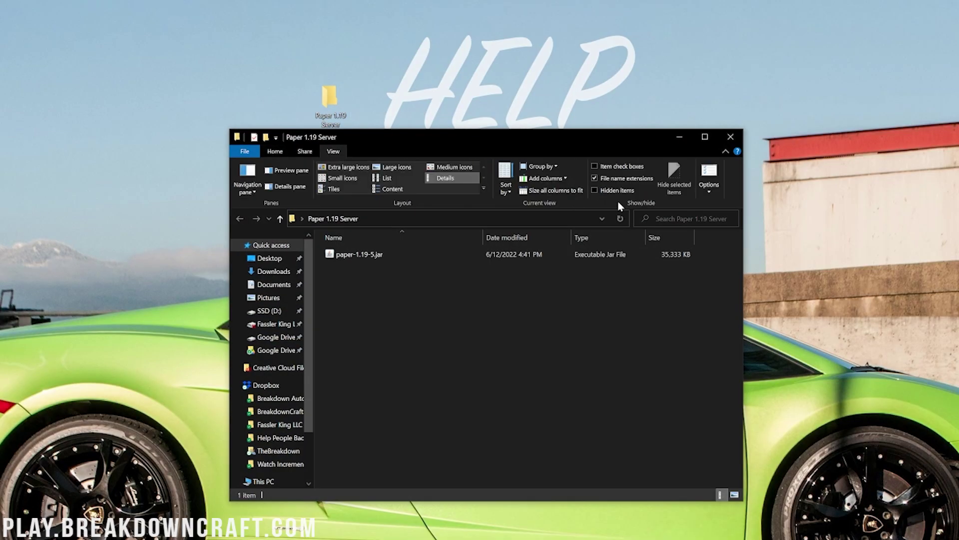
{"action": "left_click", "coordinate": [605, 180]}
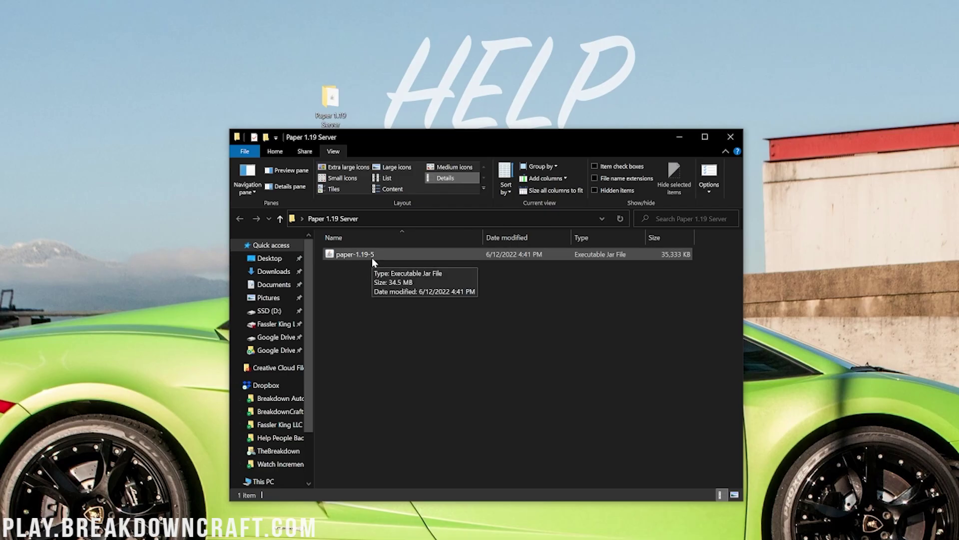
- Rename the jar to 'paper' and turn file name extensions back on
{"action": "left_click", "coordinate": [372, 257]}
{"action": "right_click", "coordinate": [372, 257]}
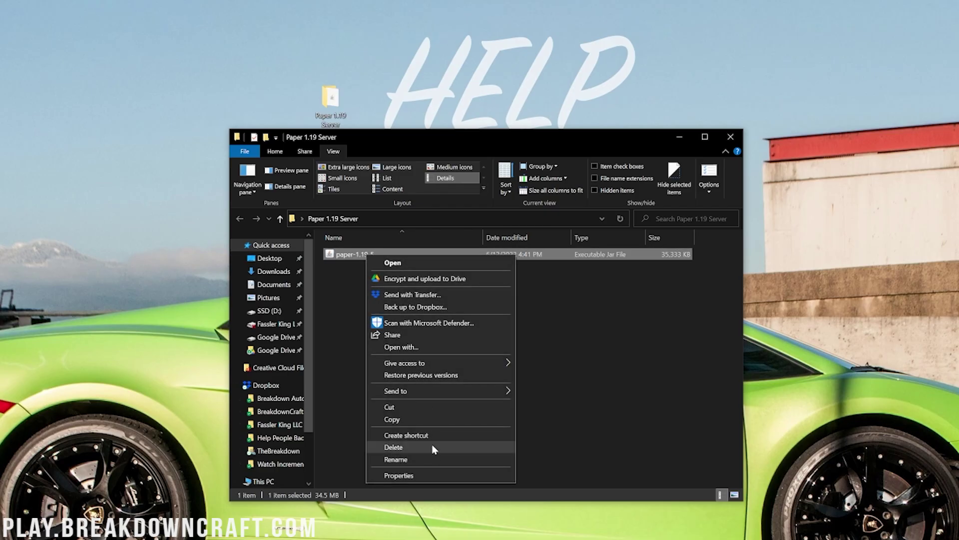
{"action": "left_click", "coordinate": [434, 459]}
{"action": "type", "text": "paper"}
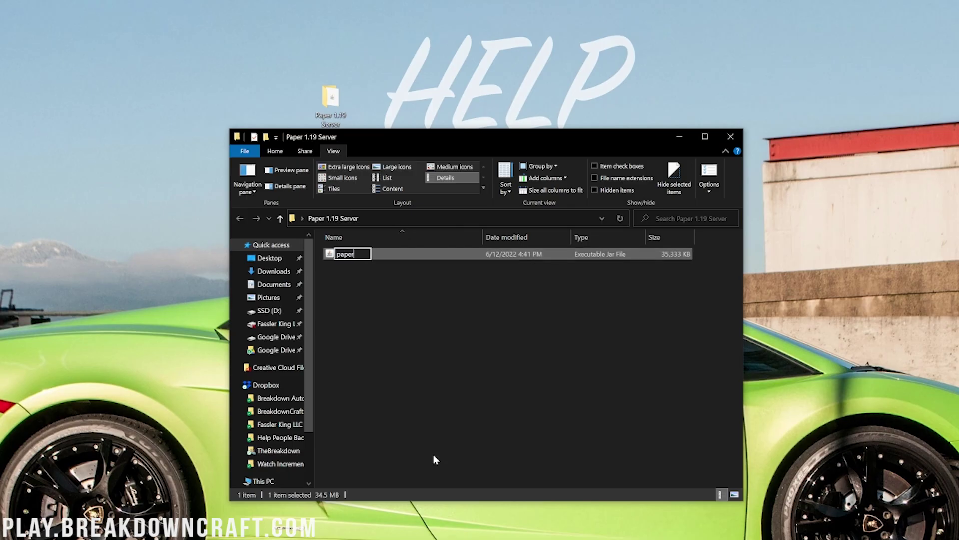
{"action": "key", "text": "Return"}
{"action": "left_click", "coordinate": [442, 335]}
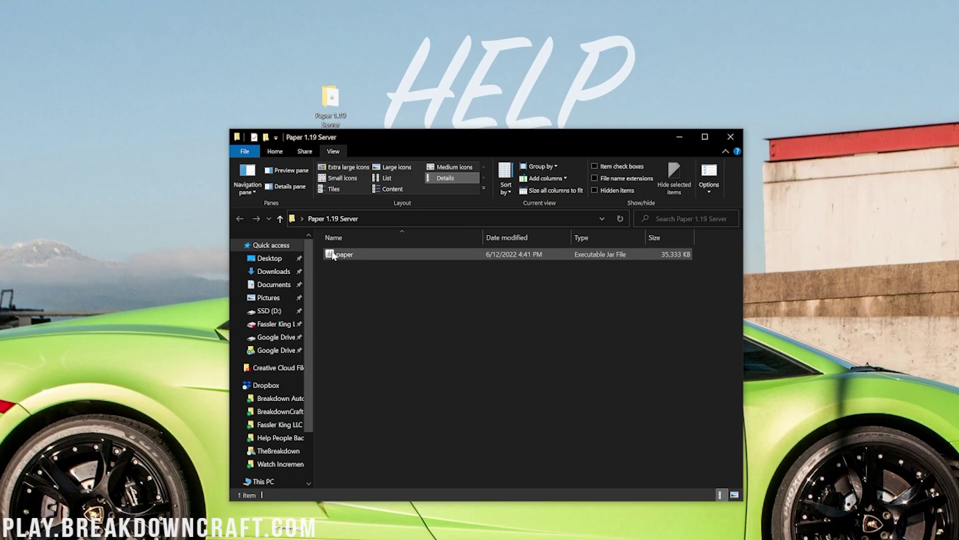
{"action": "left_click", "coordinate": [595, 179]}
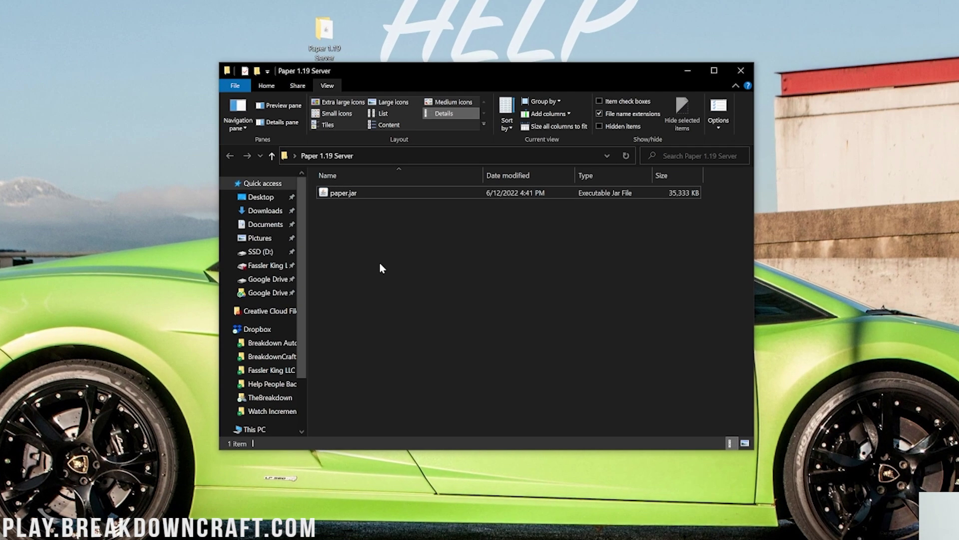
- Create New Text Document.txt in the Paper 1.19 Server folder and open it in Notepad
{"action": "right_click", "coordinate": [361, 266]}
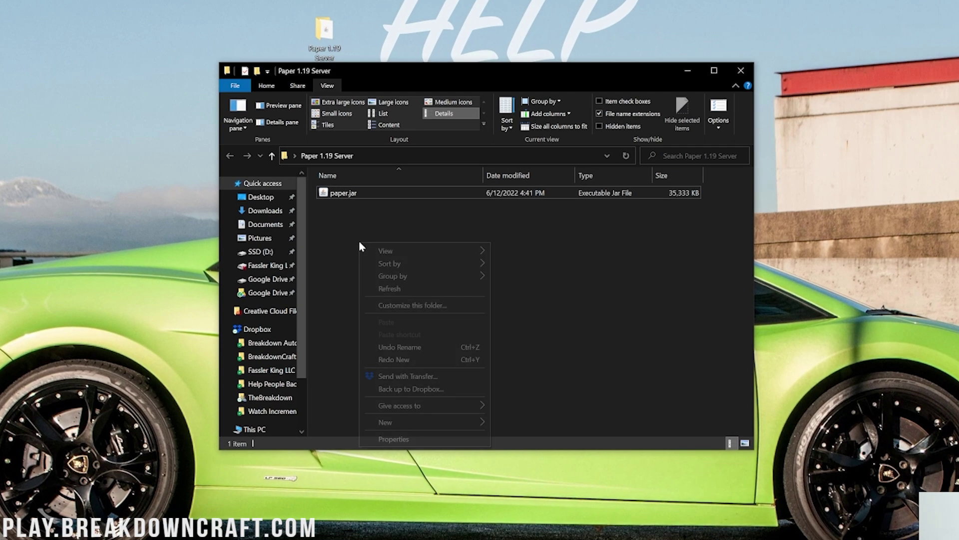
{"action": "mouse_move", "coordinate": [427, 421]}
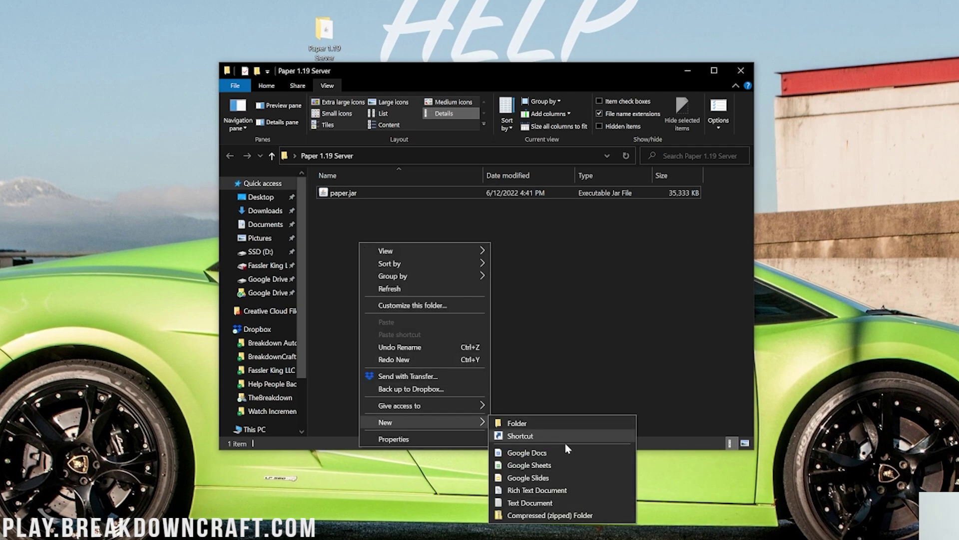
{"action": "left_click", "coordinate": [558, 498]}
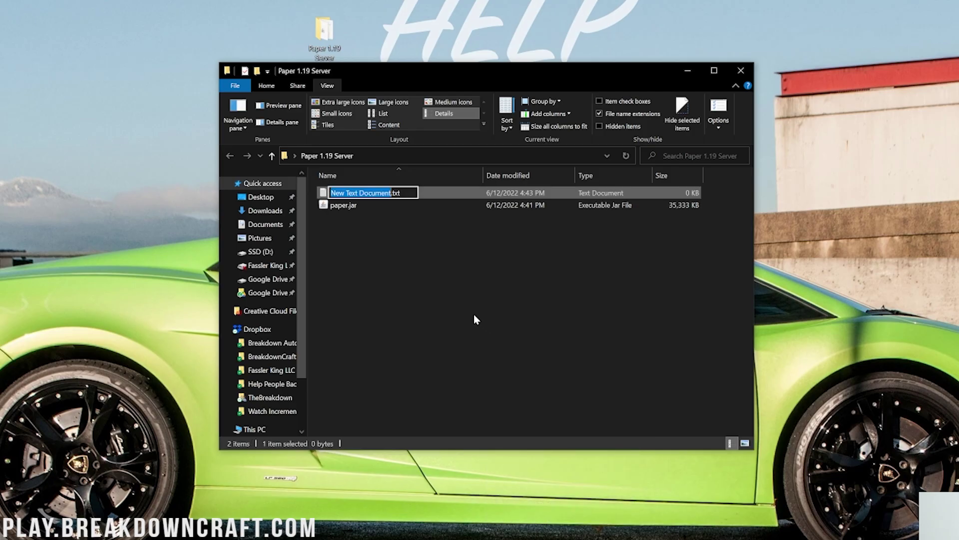
{"action": "left_click", "coordinate": [387, 243]}
{"action": "double_click", "coordinate": [365, 193]}
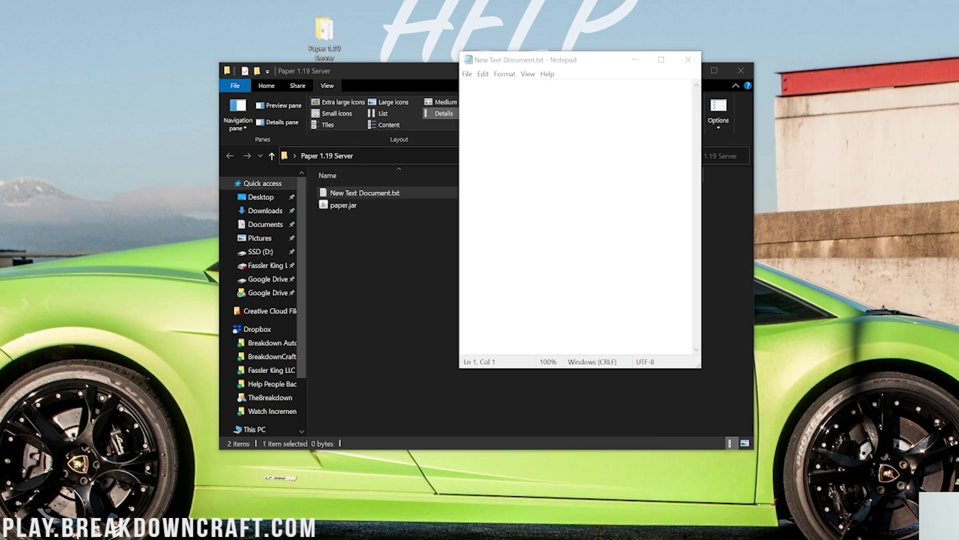
- Paste 'java -Xmx2048M -Xms2048M -jar paper.jar nogui' and PAUSE into the new document
{"action": "key", "text": "alt+Tab"}
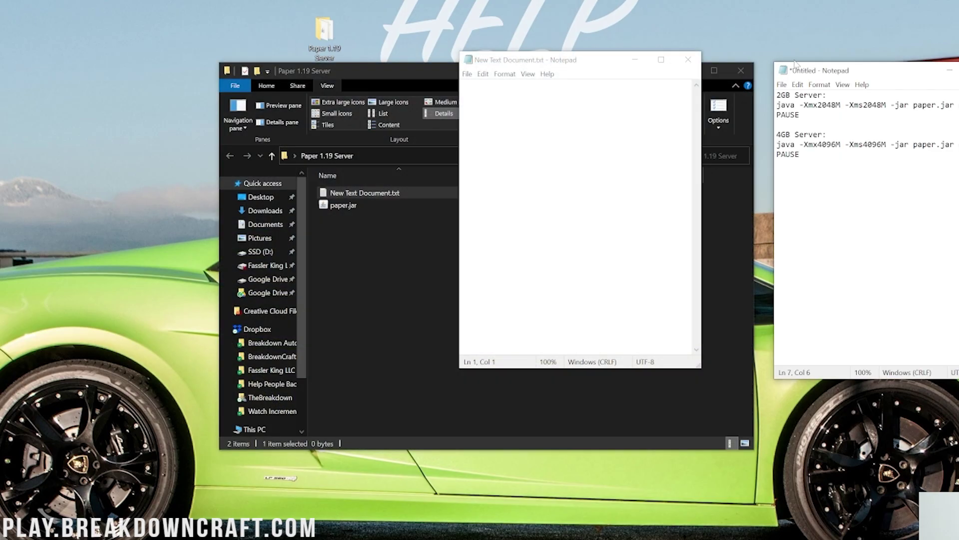
{"action": "left_click_drag", "start_coordinate": [795, 62], "coordinate": [782, 74]}
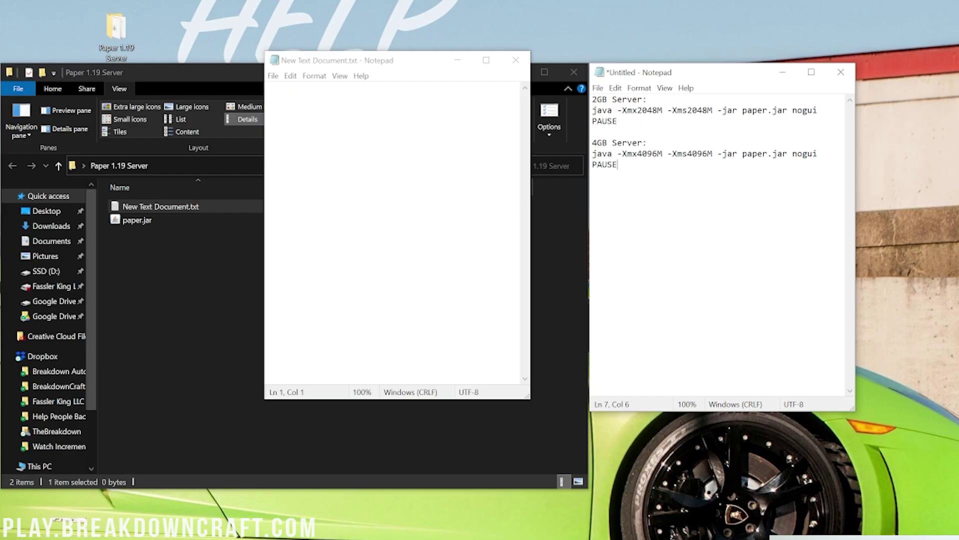
{"action": "left_click_drag", "start_coordinate": [617, 121], "coordinate": [602, 110]}
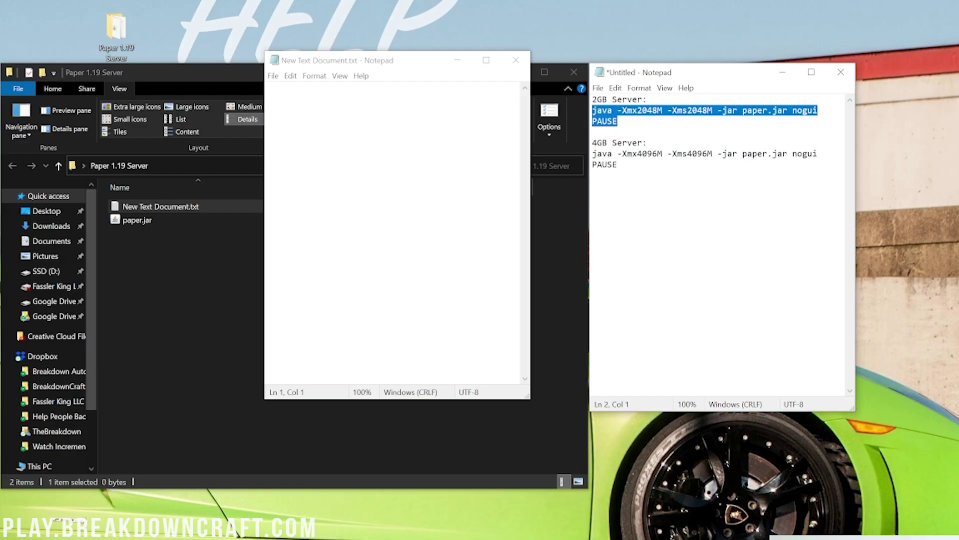
{"action": "left_click", "coordinate": [268, 88]}
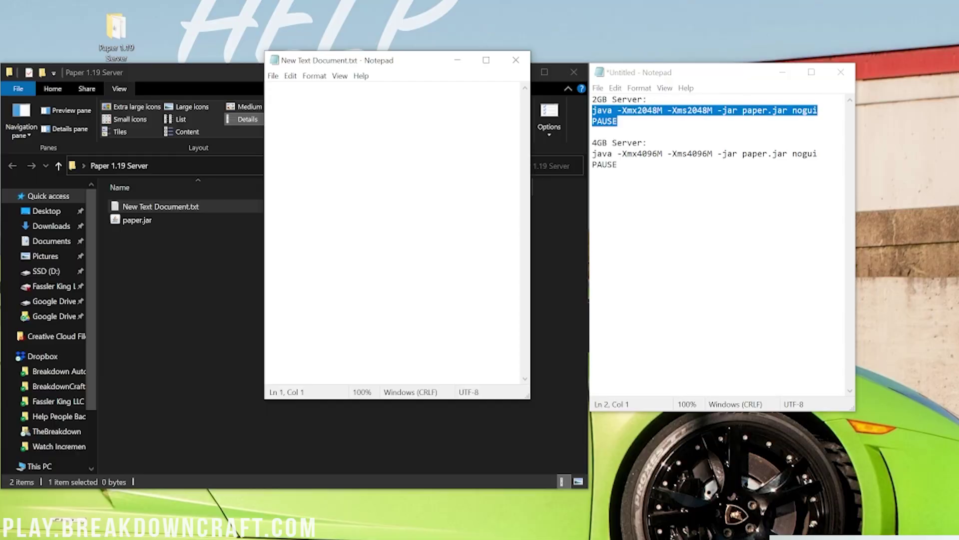
{"action": "type", "text": "java -Xmx2048M -Xms2048M -jar paper.jar nogui PAUSE"}
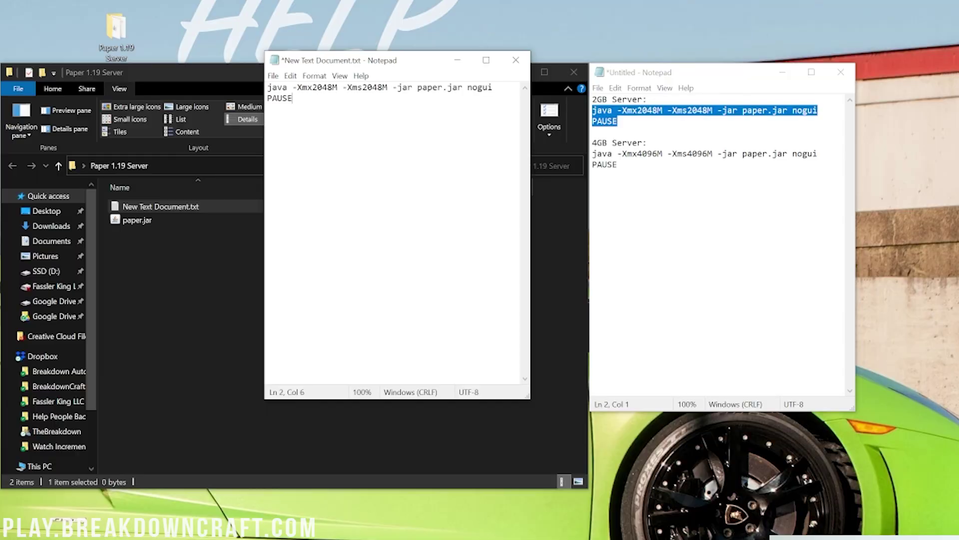
- Save the document as run.bat with All Files type, then delete New Text Document.txt
{"action": "left_click", "coordinate": [272, 75]}
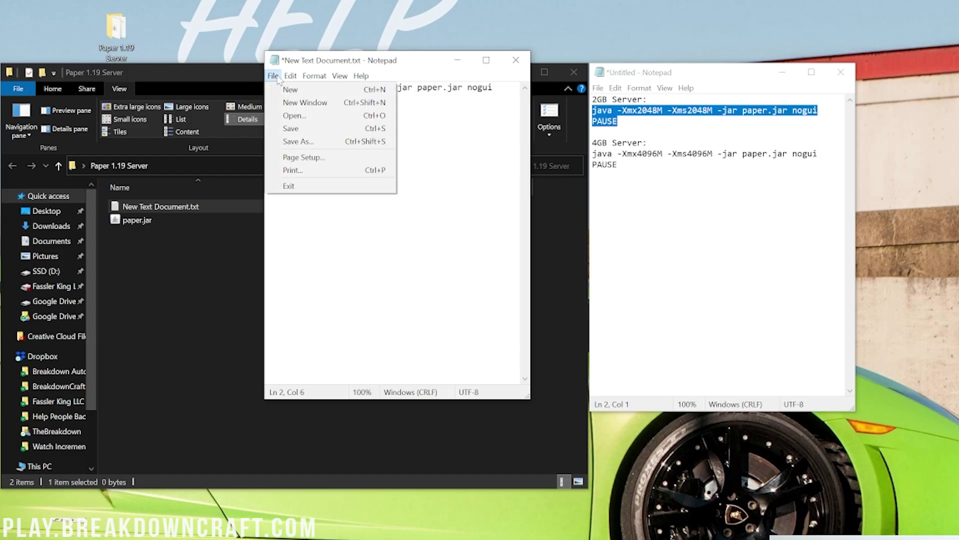
{"action": "left_click", "coordinate": [296, 140]}
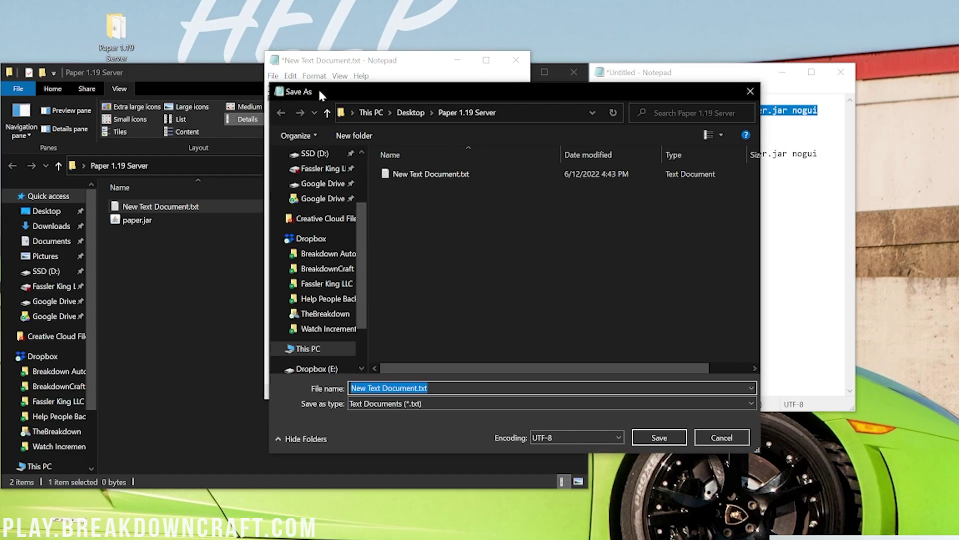
{"action": "type", "text": "run.bat"}
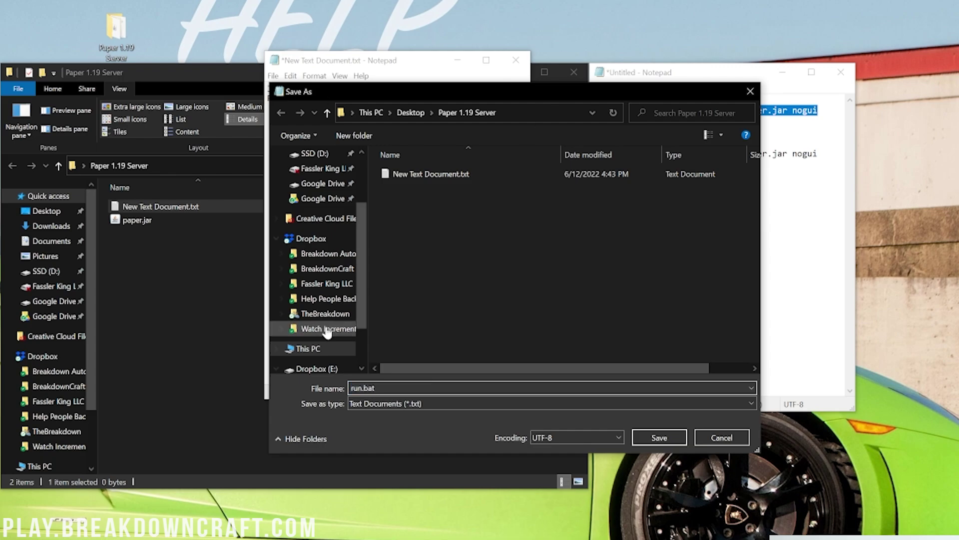
{"action": "left_click", "coordinate": [379, 403]}
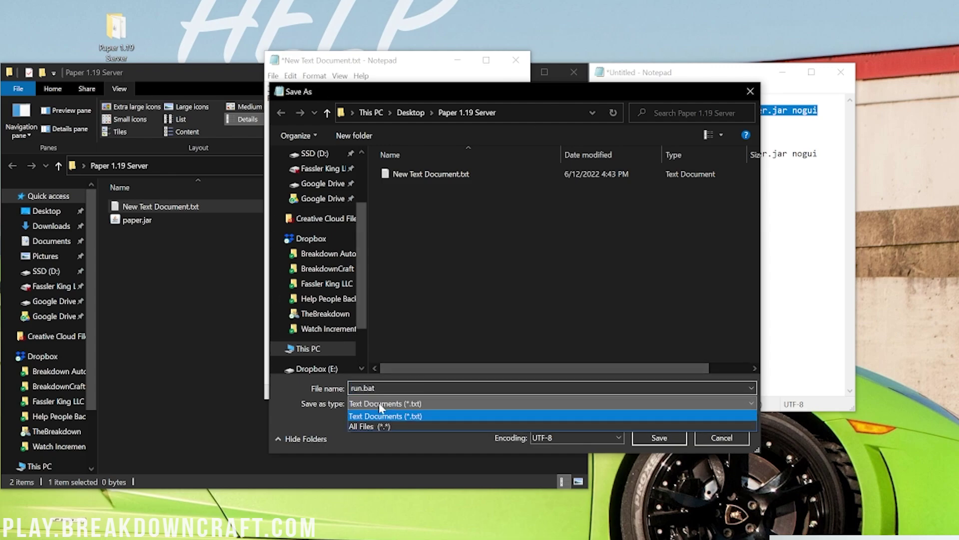
{"action": "left_click", "coordinate": [359, 426]}
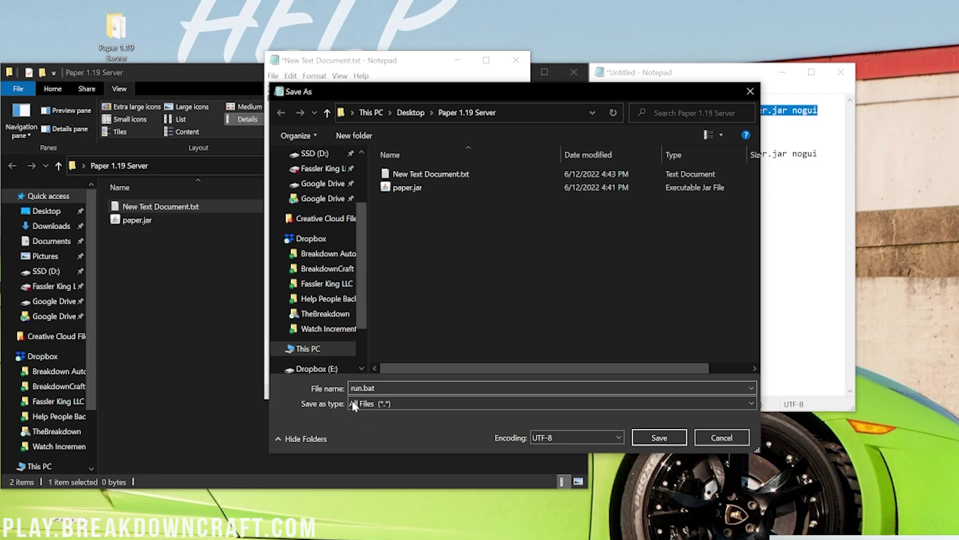
{"action": "left_click", "coordinate": [659, 437]}
{"action": "left_click", "coordinate": [201, 297]}
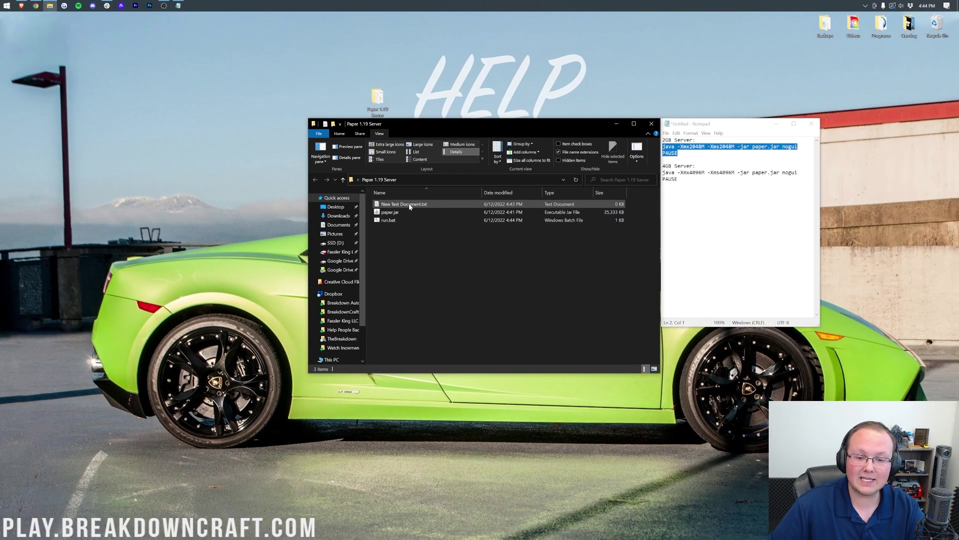
{"action": "left_click_drag", "start_coordinate": [160, 207], "coordinate": [935, 25]}
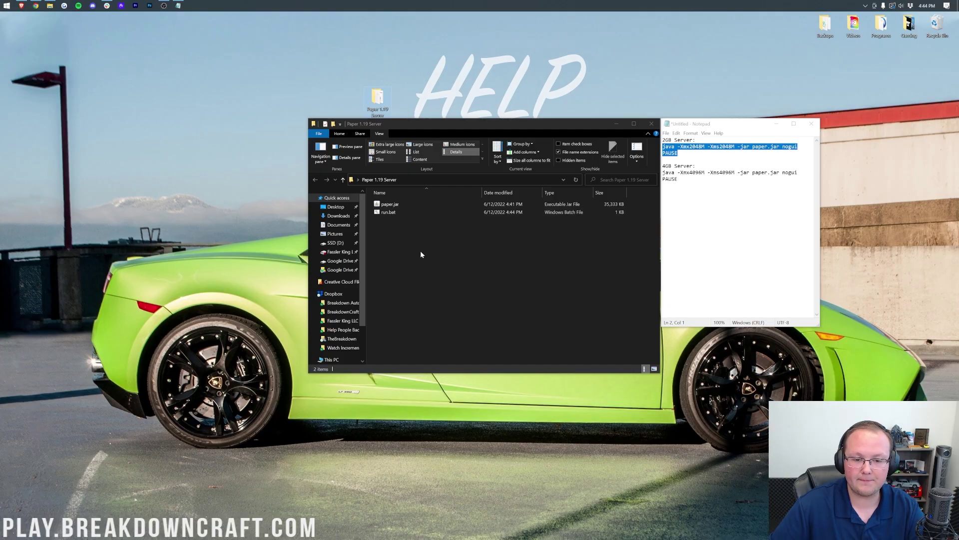
- Run run.bat once to generate eula.txt, then close the console at the EULA warning
{"action": "double_click", "coordinate": [388, 211]}
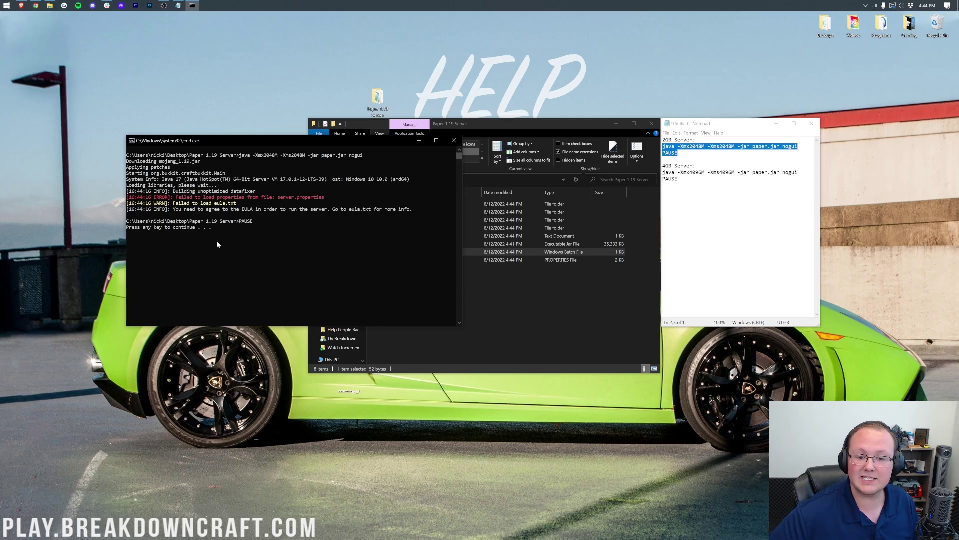
{"action": "key", "text": "space"}
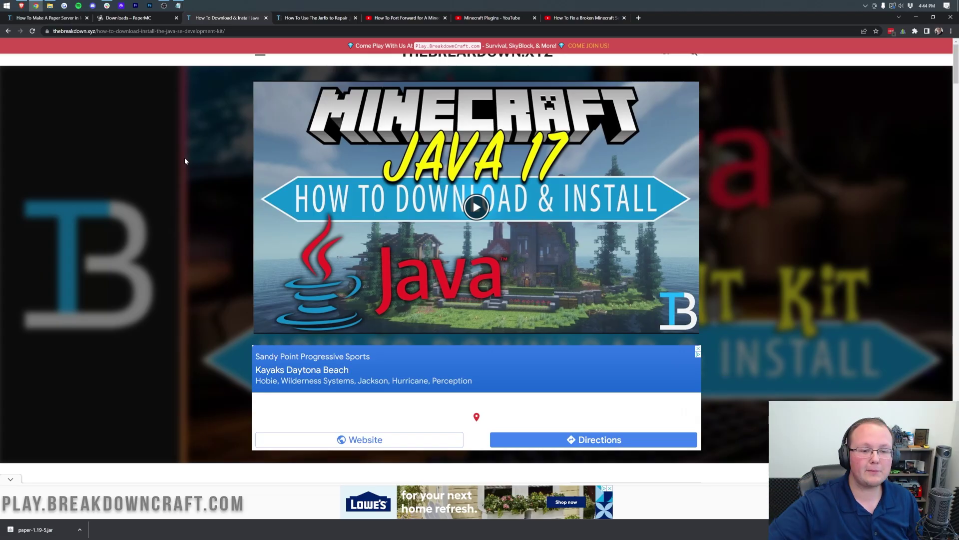
- Scroll through the Java 17 install guide in Chrome
{"action": "scroll", "coordinate": [184, 161], "scroll_direction": "down", "scroll_amount": 5}
{"action": "scroll", "coordinate": [184, 168], "scroll_direction": "down", "scroll_amount": 12}
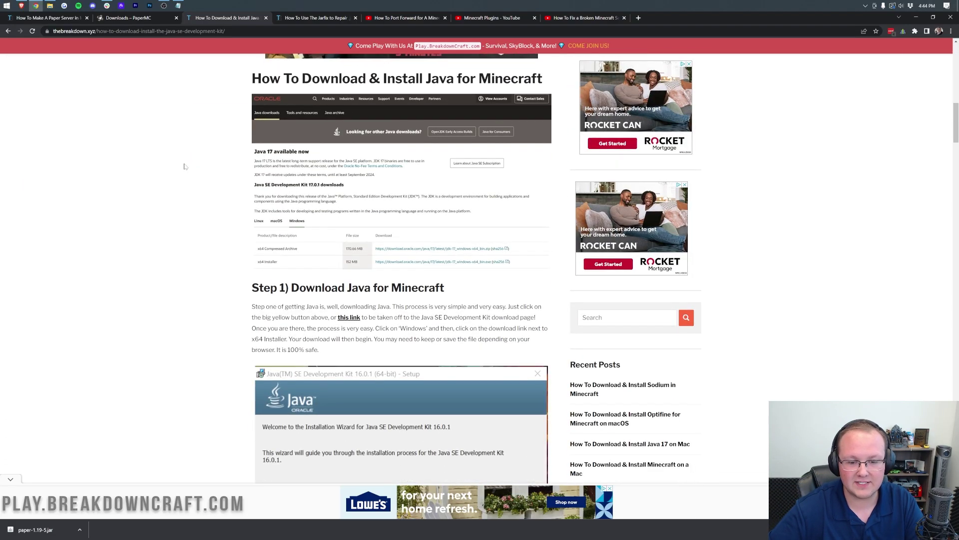
{"action": "scroll", "coordinate": [219, 159], "scroll_direction": "up", "scroll_amount": 15}
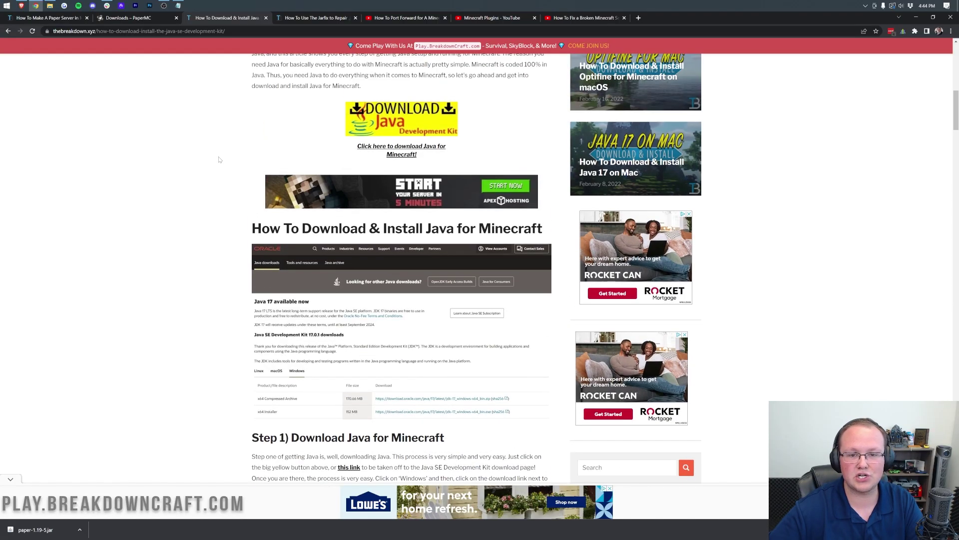
- Switch between the Jarfix and Java tabs, ending on the YouTube port forwarding video
{"action": "left_click", "coordinate": [342, 18]}
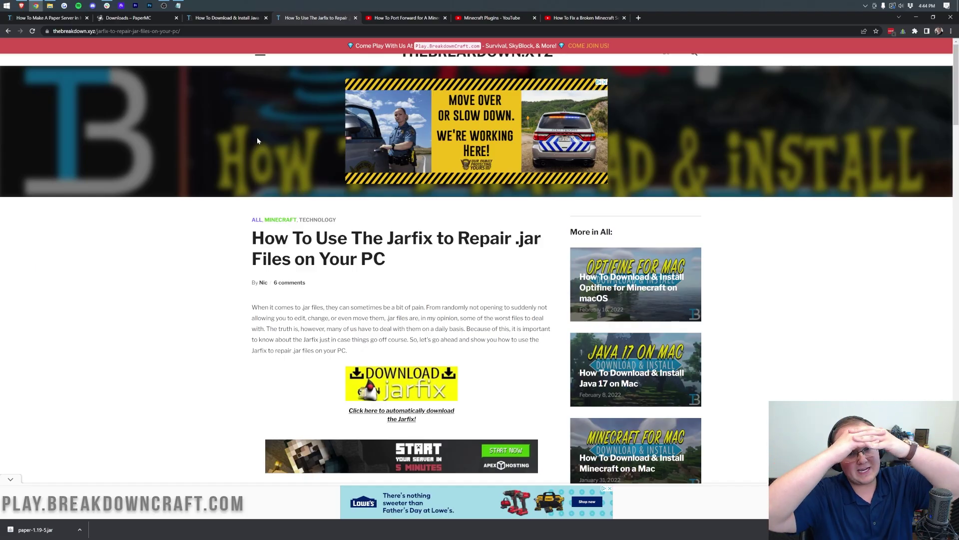
{"action": "left_click", "coordinate": [247, 20]}
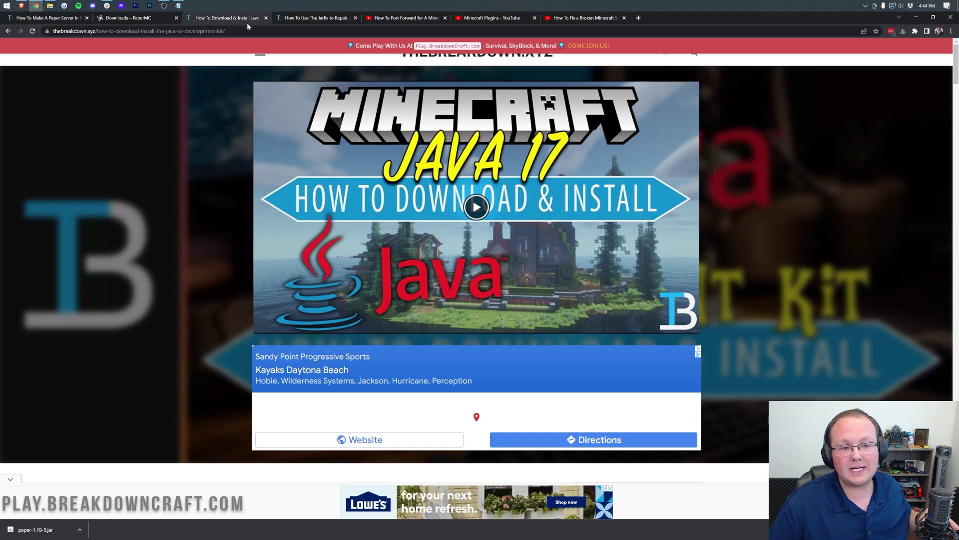
{"action": "left_click", "coordinate": [283, 19]}
{"action": "left_click", "coordinate": [405, 18]}
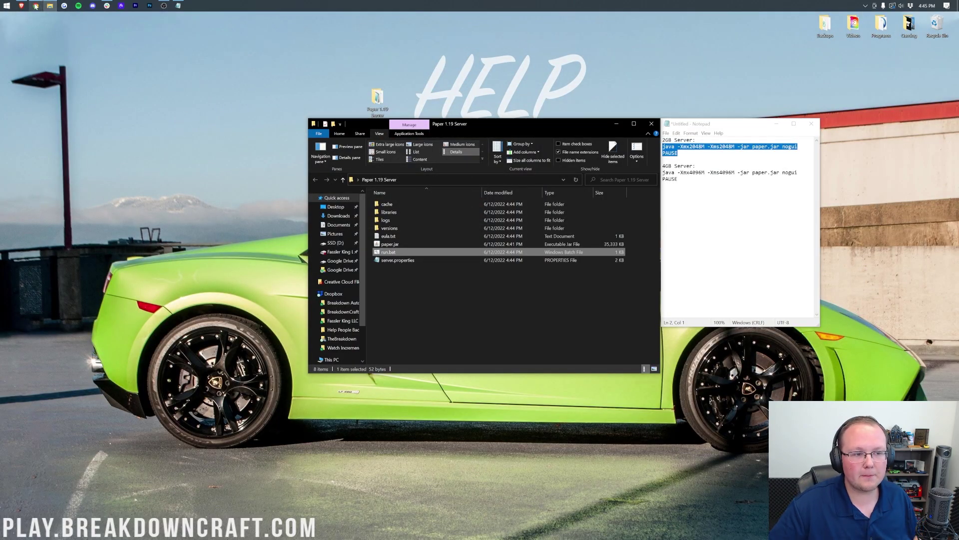
- Open eula.txt from the server folder and change eula=false to eula=true
{"action": "left_click", "coordinate": [49, 5]}
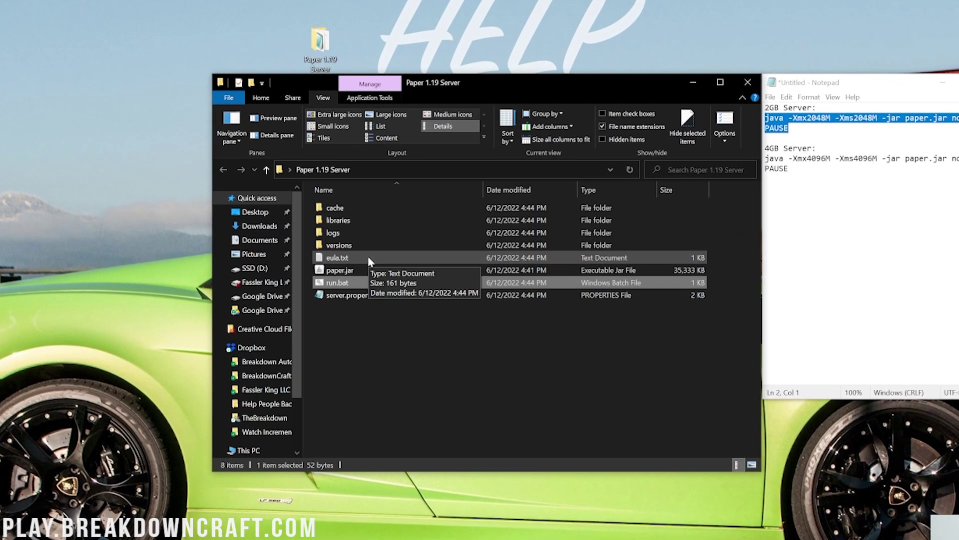
{"action": "double_click", "coordinate": [374, 256]}
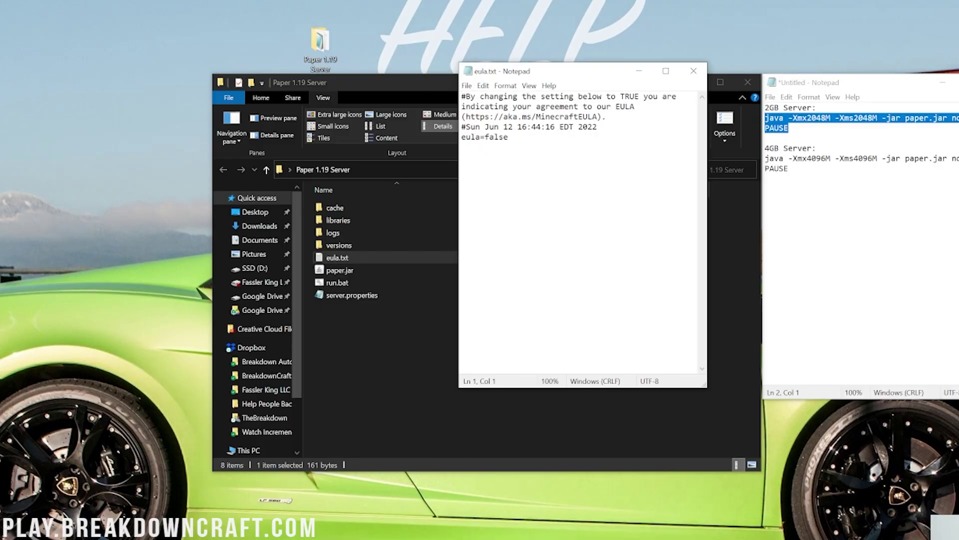
{"action": "mouse_move", "coordinate": [587, 106]}
{"action": "left_mouse_down"}
{"action": "mouse_move", "coordinate": [506, 116]}
{"action": "mouse_move", "coordinate": [588, 106]}
{"action": "left_mouse_up"}
{"action": "key", "text": "shift+Left"}
{"action": "key", "text": "shift+Left"}
{"action": "key", "text": "shift+Left"}
{"action": "type", "text": "true"}
- Save eula.txt and close Notepad
{"action": "left_click", "coordinate": [466, 85]}
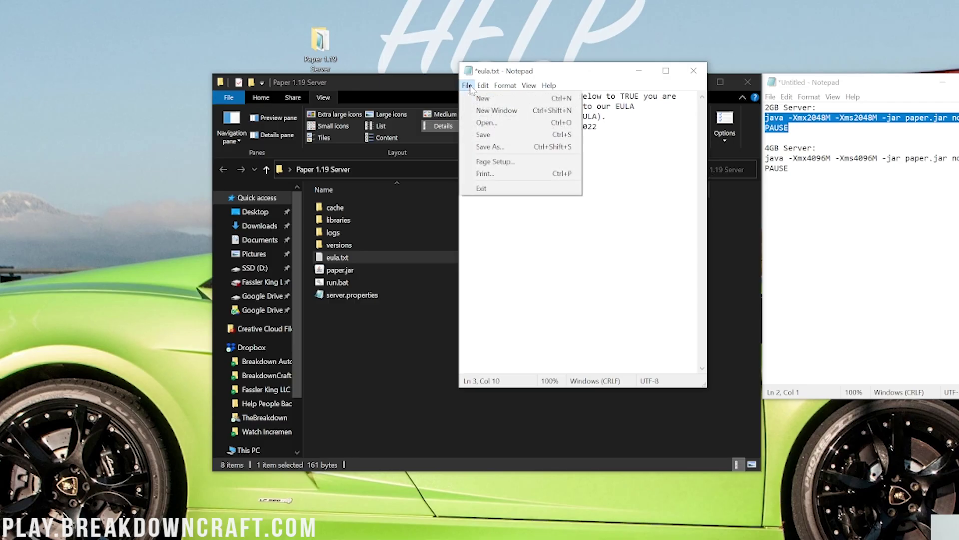
{"action": "left_click", "coordinate": [498, 135]}
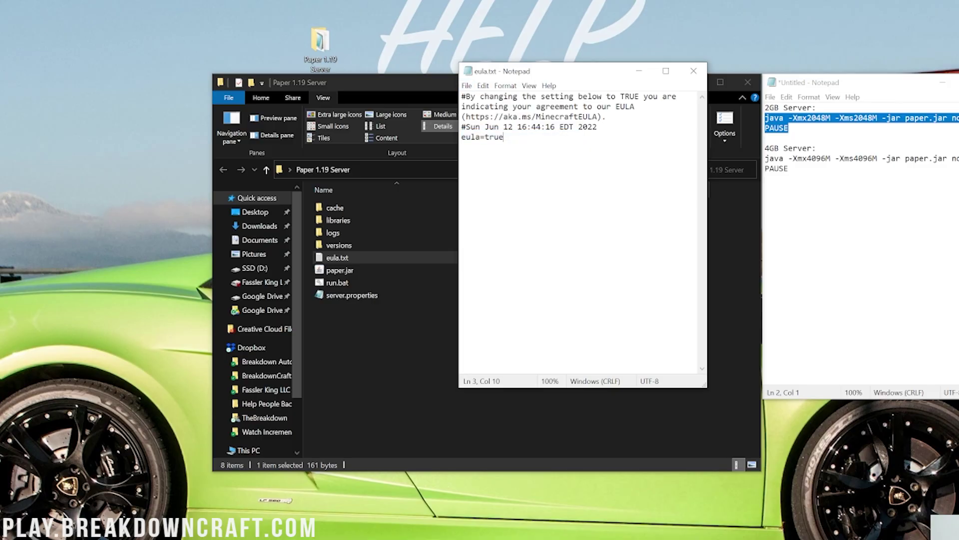
{"action": "left_click", "coordinate": [692, 71]}
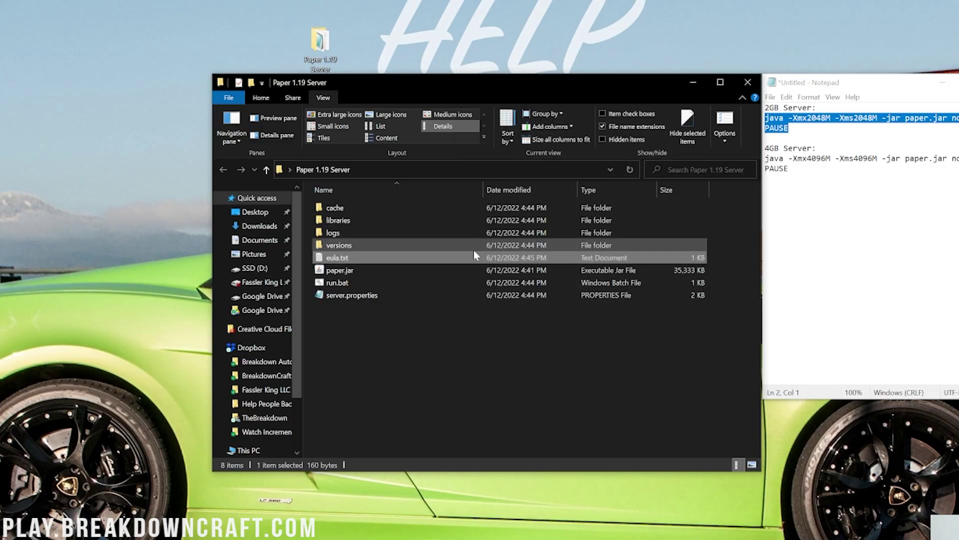
- Start the Paper server with run.bat and close the server folder window
{"action": "double_click", "coordinate": [405, 284]}
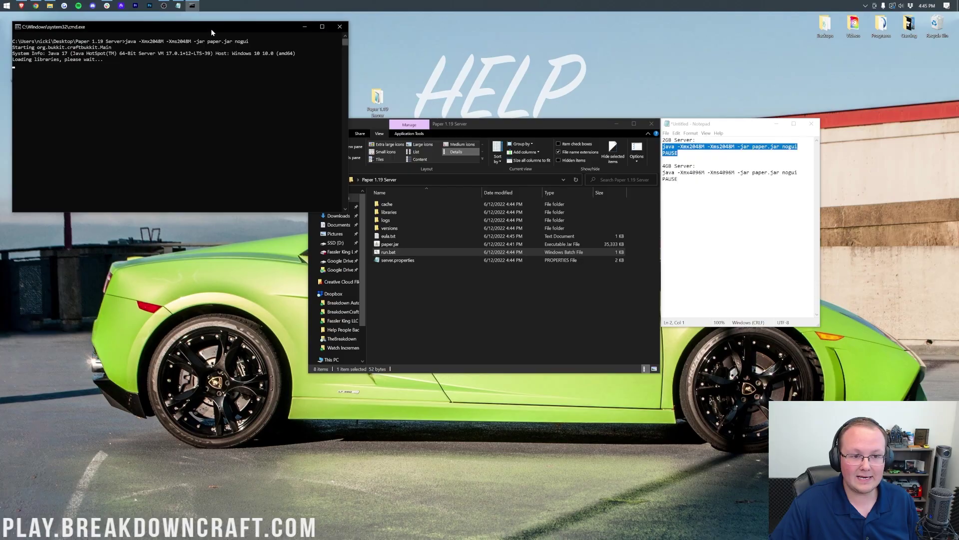
{"action": "left_click_drag", "start_coordinate": [211, 29], "coordinate": [289, 94]}
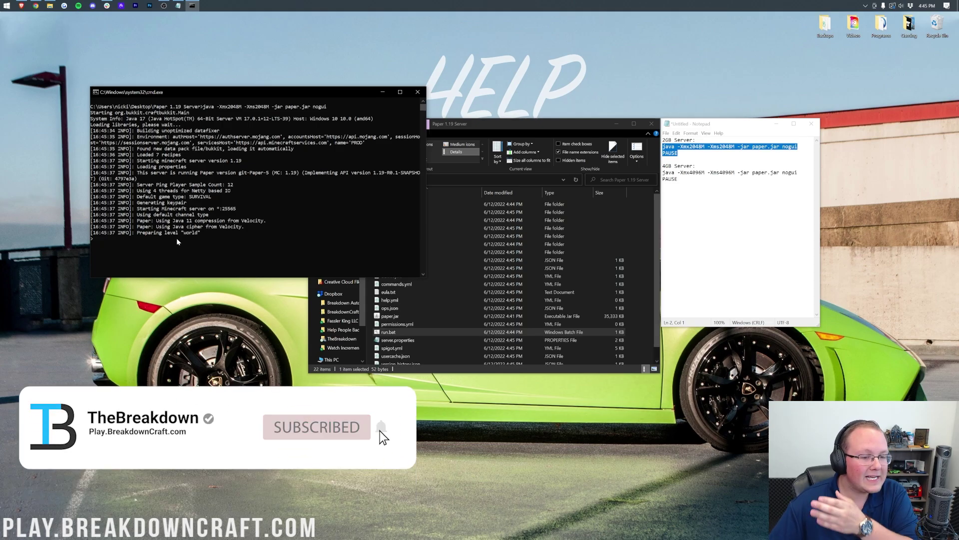
{"action": "left_click", "coordinate": [448, 233]}
{"action": "left_click", "coordinate": [450, 235]}
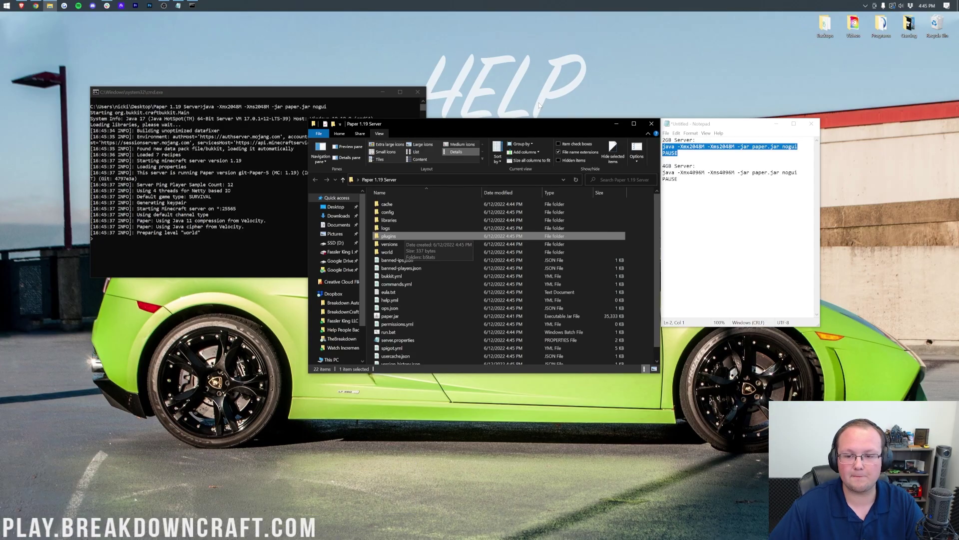
{"action": "left_click", "coordinate": [651, 123]}
- Minimize the notes window, move the server console aside and bring up the Start menu
{"action": "left_click", "coordinate": [780, 124]}
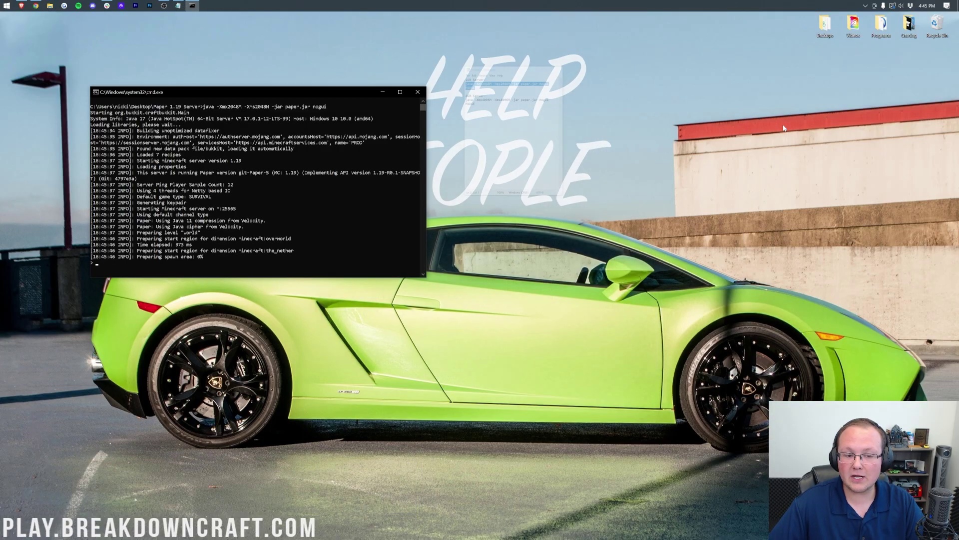
{"action": "left_click_drag", "start_coordinate": [181, 94], "coordinate": [166, 97]}
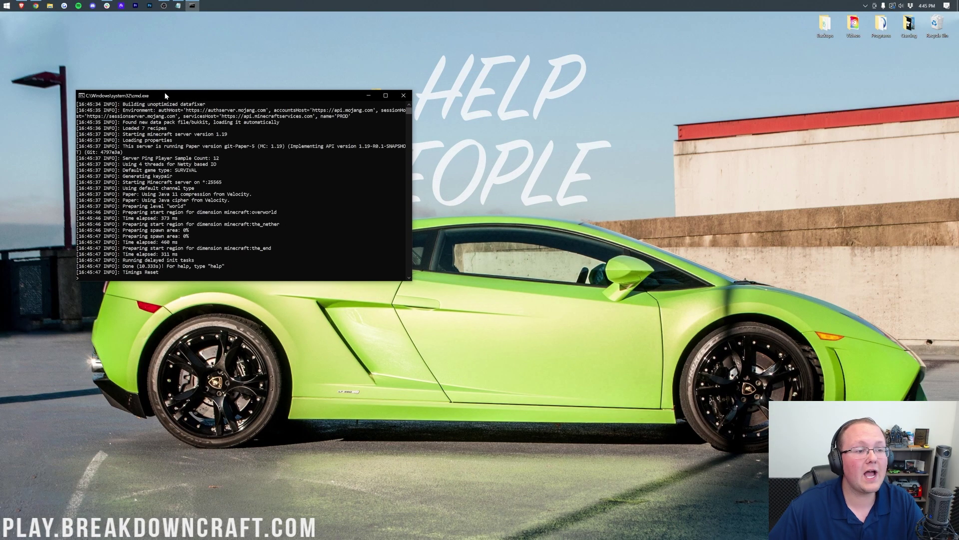
{"action": "key", "text": "super"}
{"action": "key", "text": "super"}
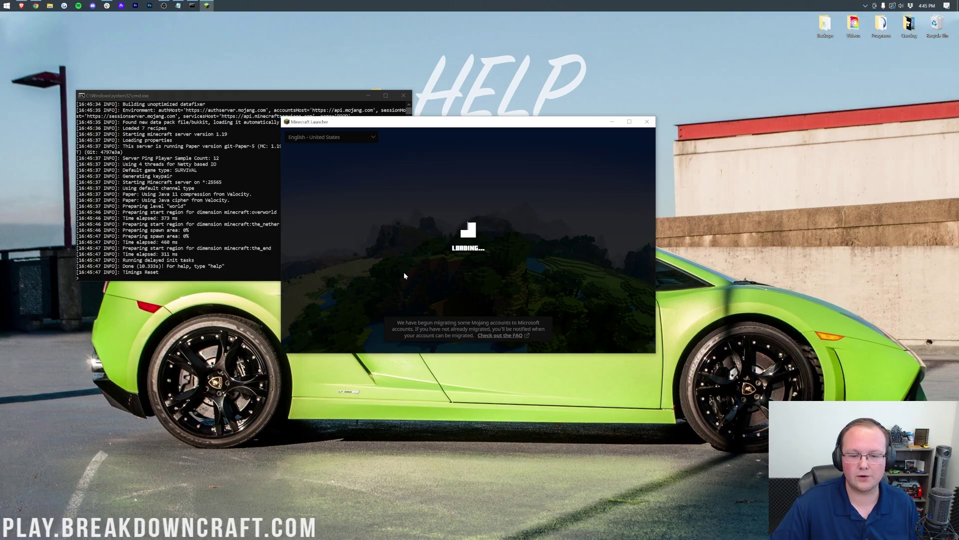
- Launch Minecraft with the Latest release 1.19 installation
{"action": "left_click", "coordinate": [407, 309]}
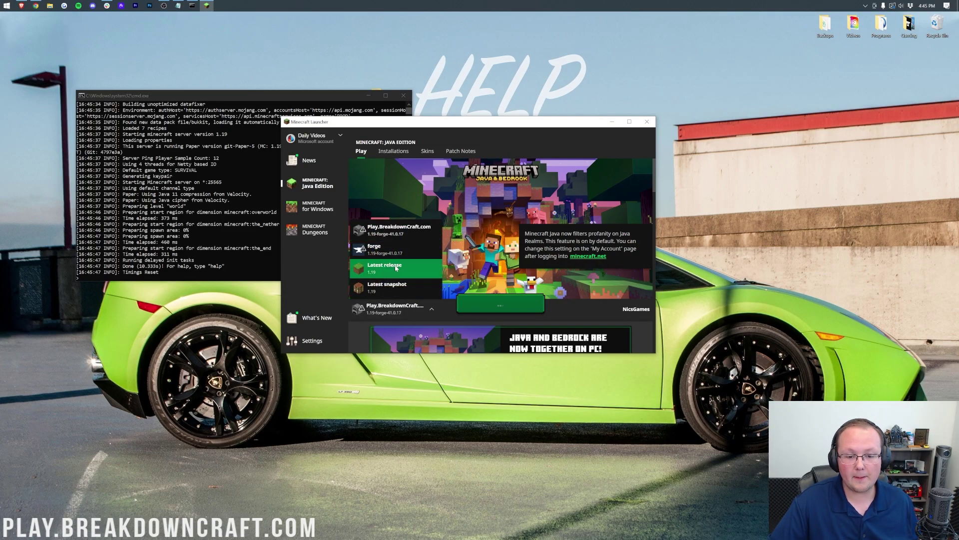
{"action": "left_click", "coordinate": [384, 268]}
{"action": "left_click", "coordinate": [480, 304]}
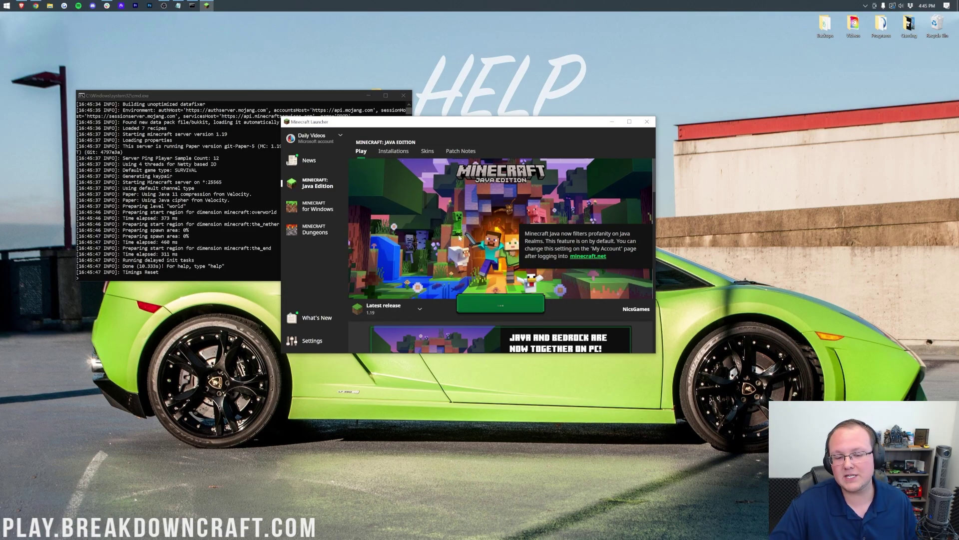
{"action": "left_click", "coordinate": [125, 212]}
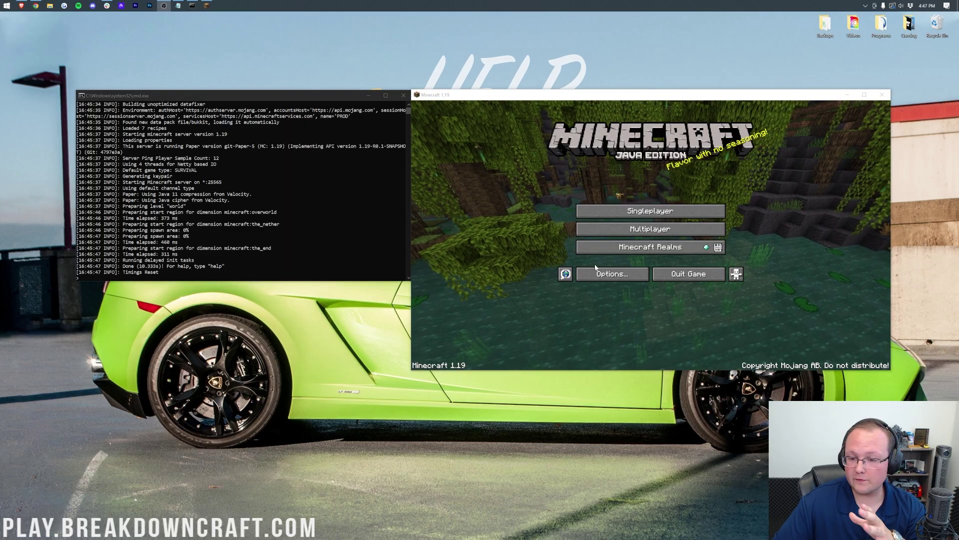
- Direct-connect to the server at localhost through Multiplayer
{"action": "left_click", "coordinate": [637, 229]}
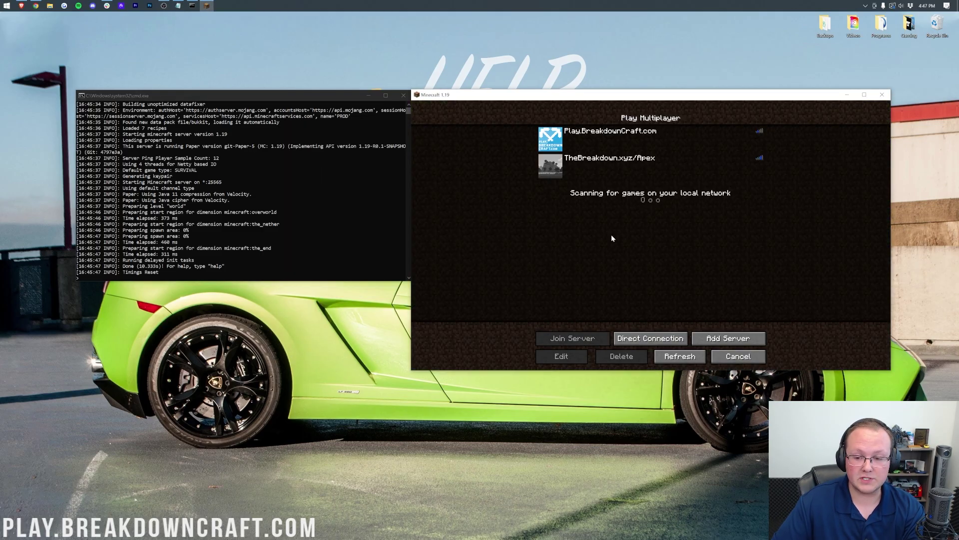
{"action": "left_click", "coordinate": [642, 339]}
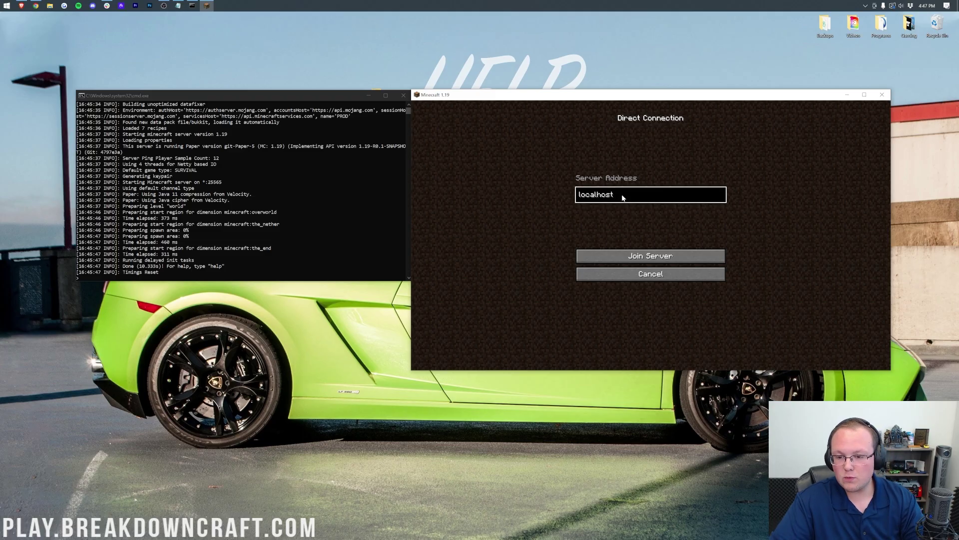
{"action": "key", "text": "ctrl+a"}
{"action": "key", "text": "BackSpace"}
{"action": "type", "text": "l"}
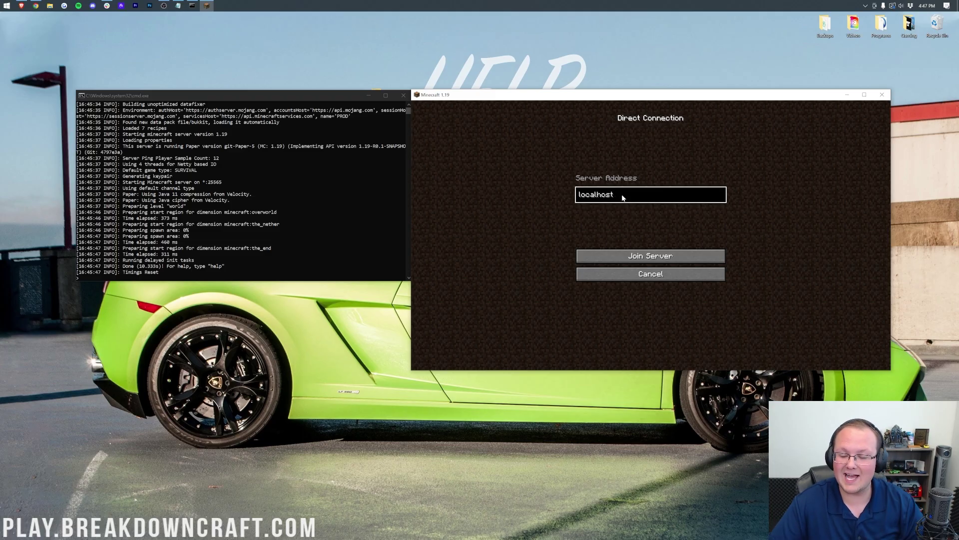
{"action": "left_click", "coordinate": [644, 256]}
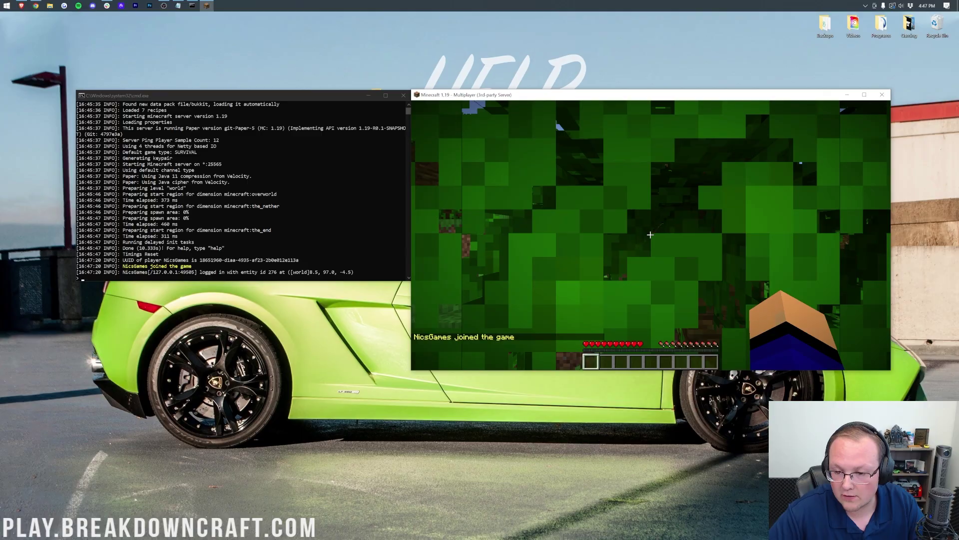
- Walk forward through the jungle from the spawn point
{"action": "key", "text": "w"}
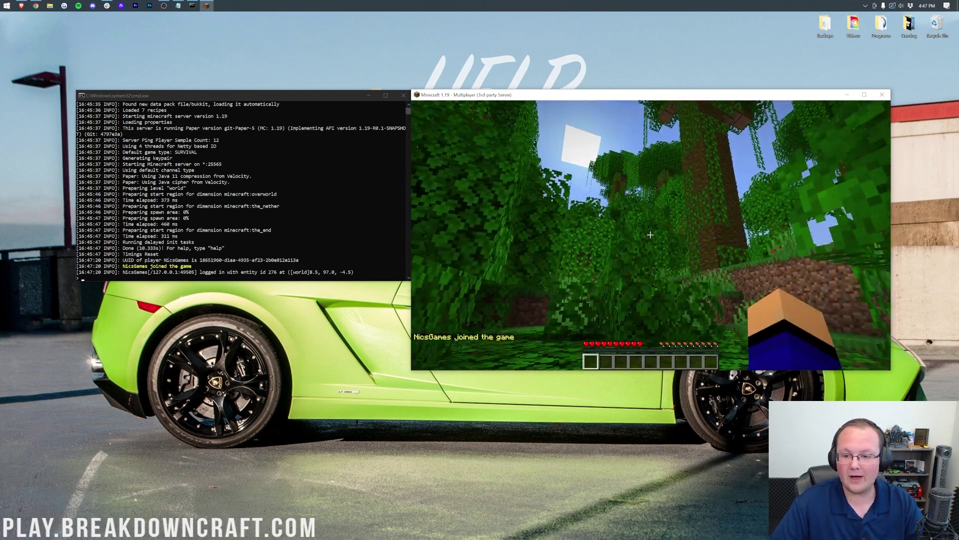
{"action": "key", "text": "w"}
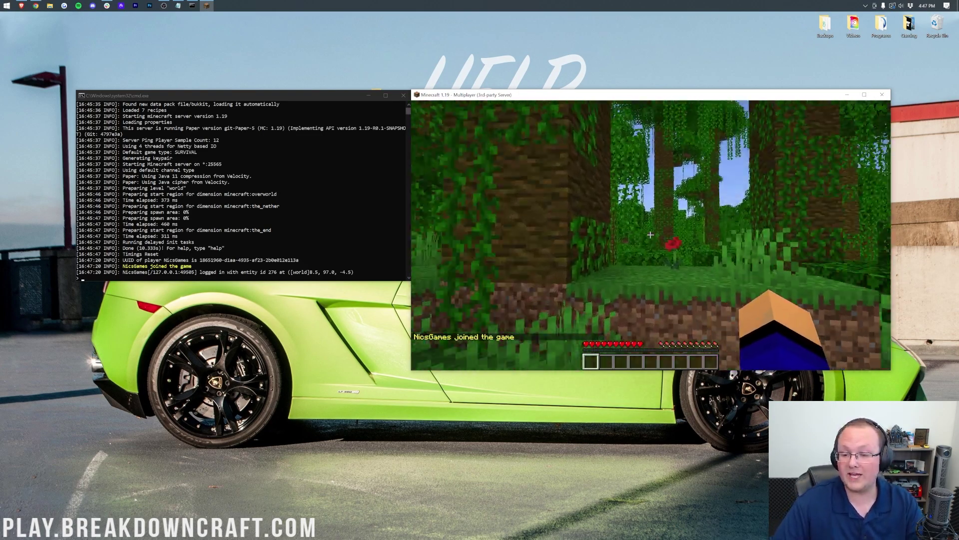
{"action": "key", "text": "w"}
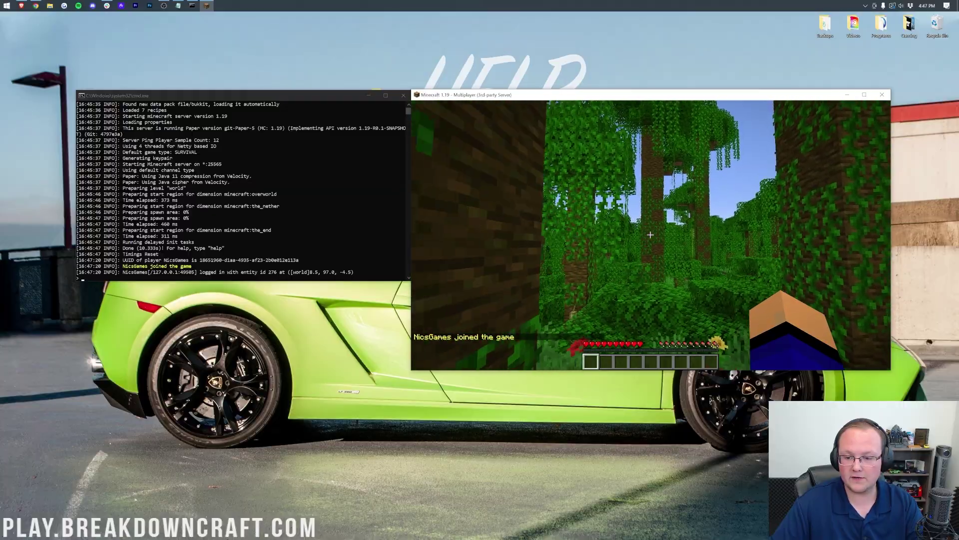
- Op the player's username in the server console and run /gamemode creative
{"action": "left_click", "coordinate": [284, 254]}
{"action": "type", "text": "op n"}
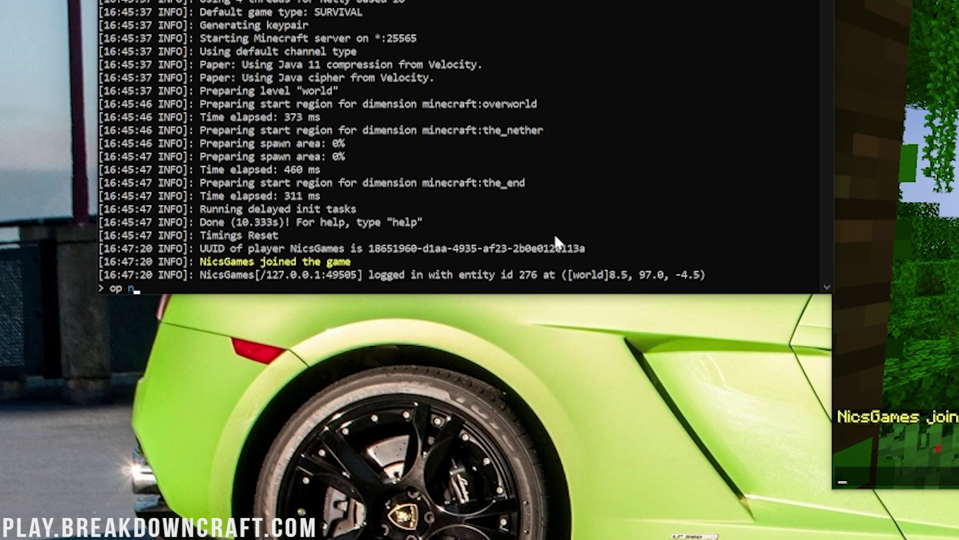
{"action": "type", "text": "icsgames"}
{"action": "key", "text": "Return"}
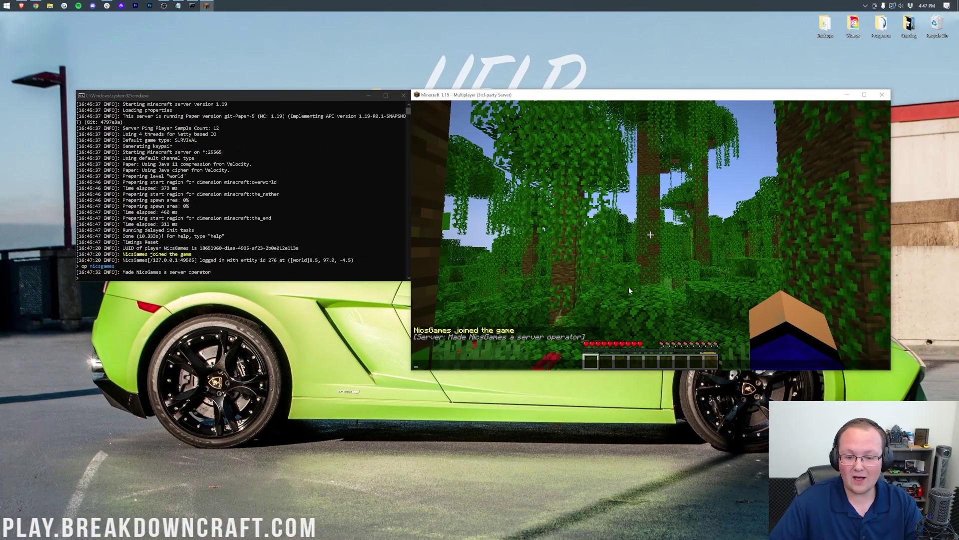
{"action": "type", "text": "/gamemode creative"}
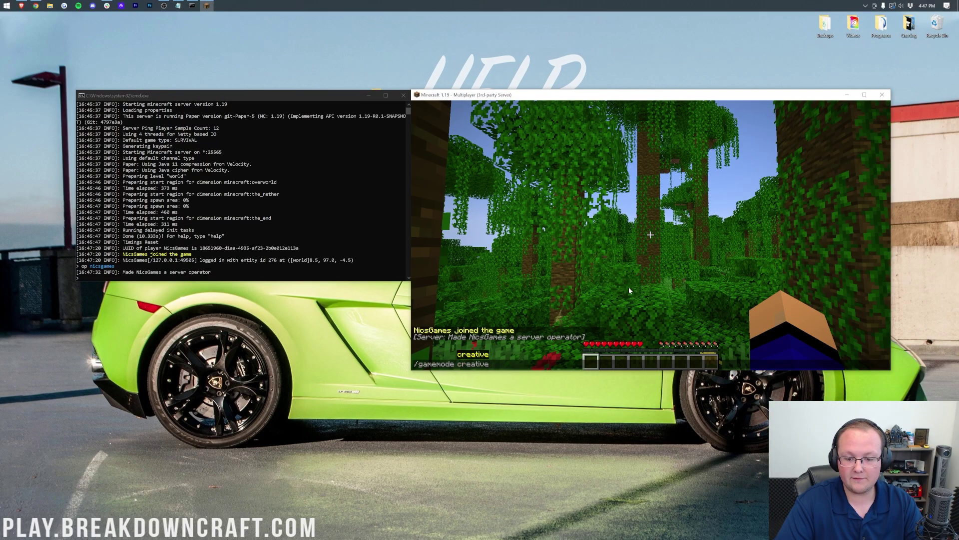
{"action": "key", "text": "Return"}
- Fly above the jungle canopy and on to the stone plateau
{"action": "key", "text": "space"}
{"action": "key", "text": "space"}
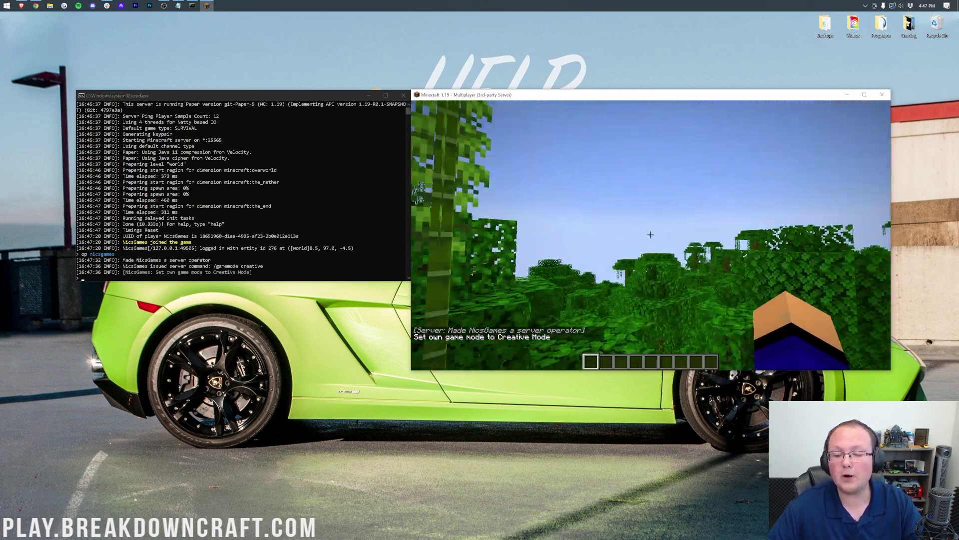
{"action": "key", "text": "shift"}
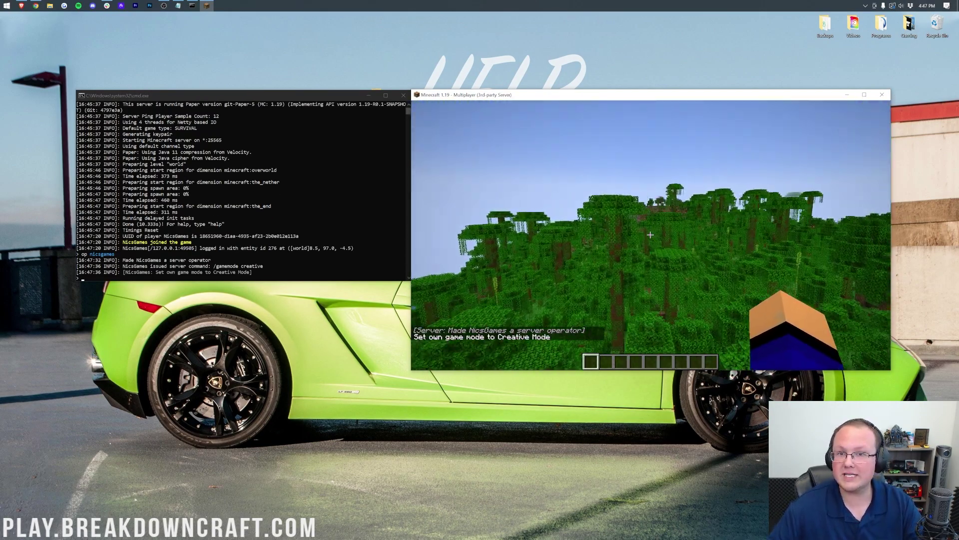
{"action": "key", "text": "space"}
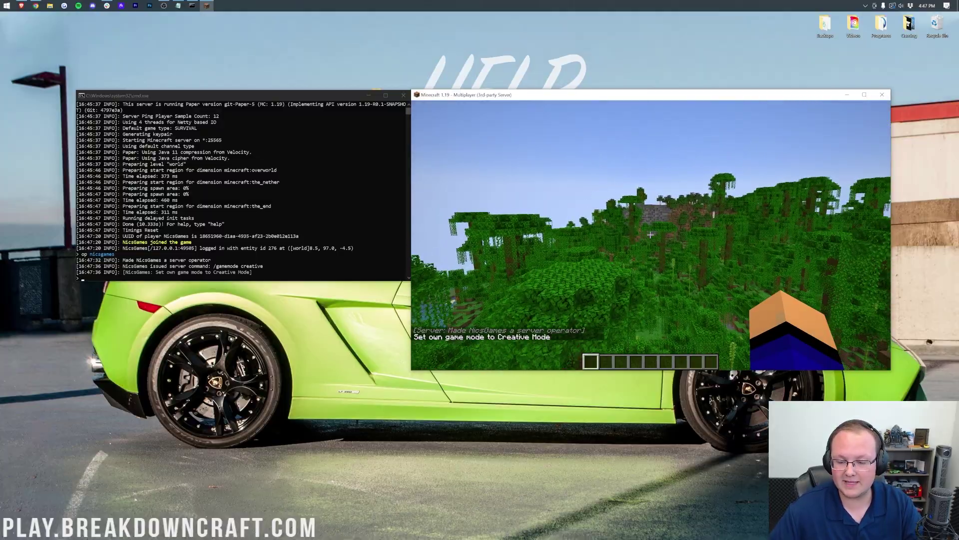
{"action": "key", "text": "w"}
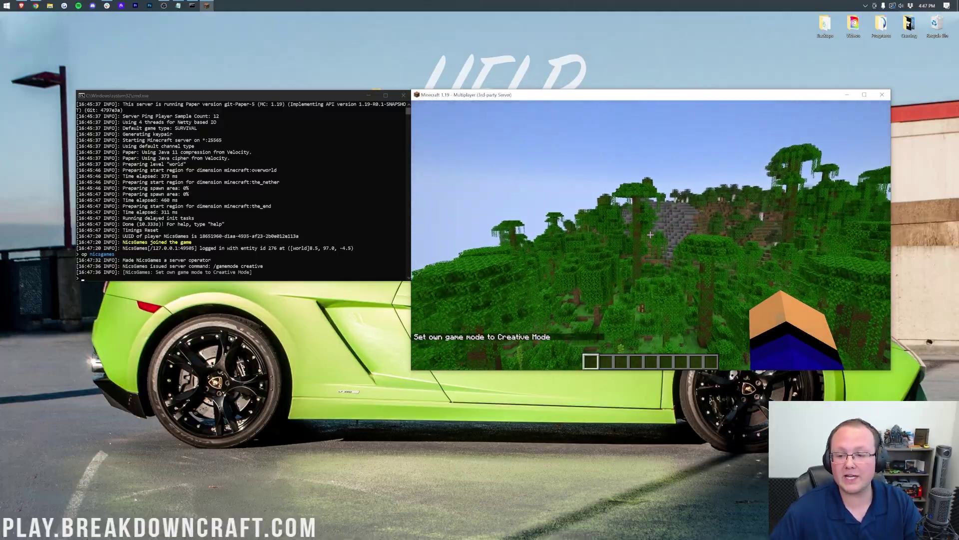
{"action": "key", "text": "w"}
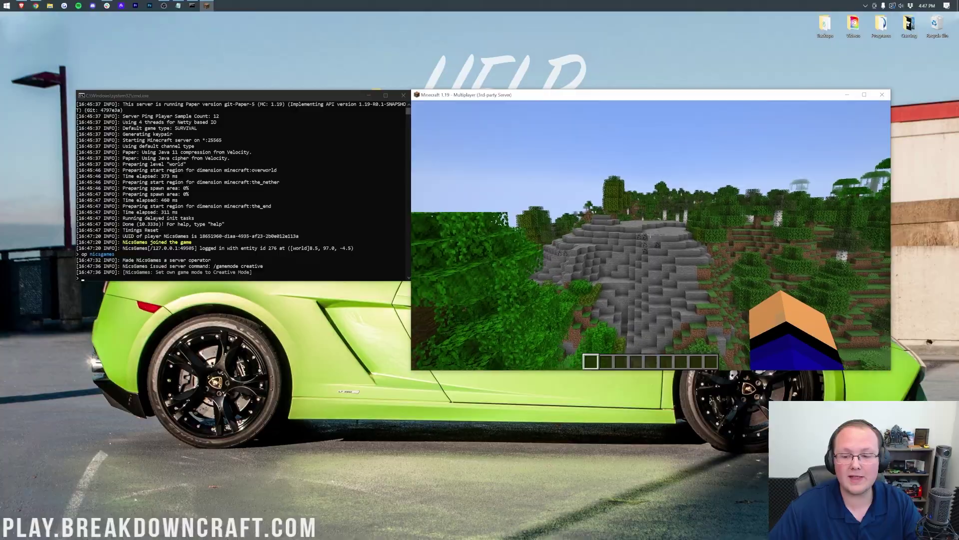
{"action": "key", "text": "t"}
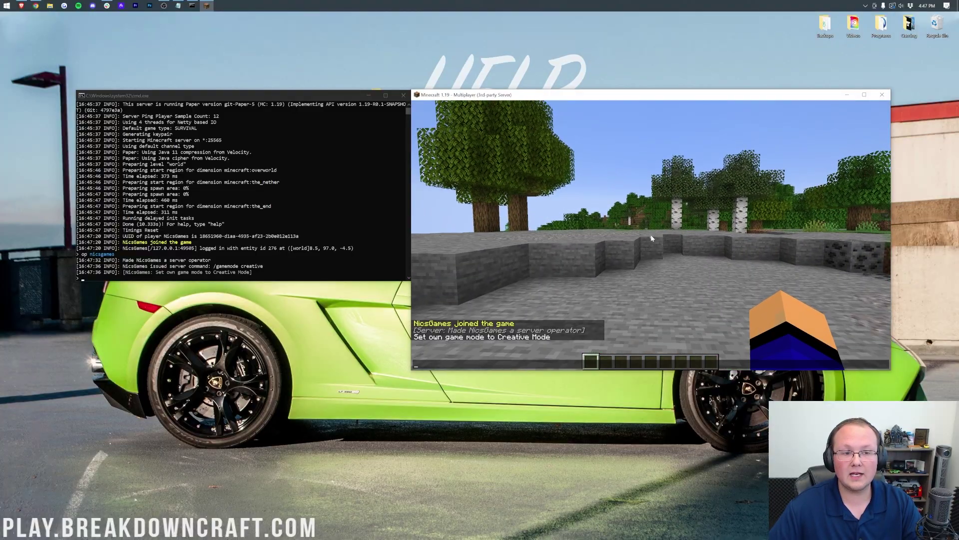
{"action": "left_click", "coordinate": [35, 5]}
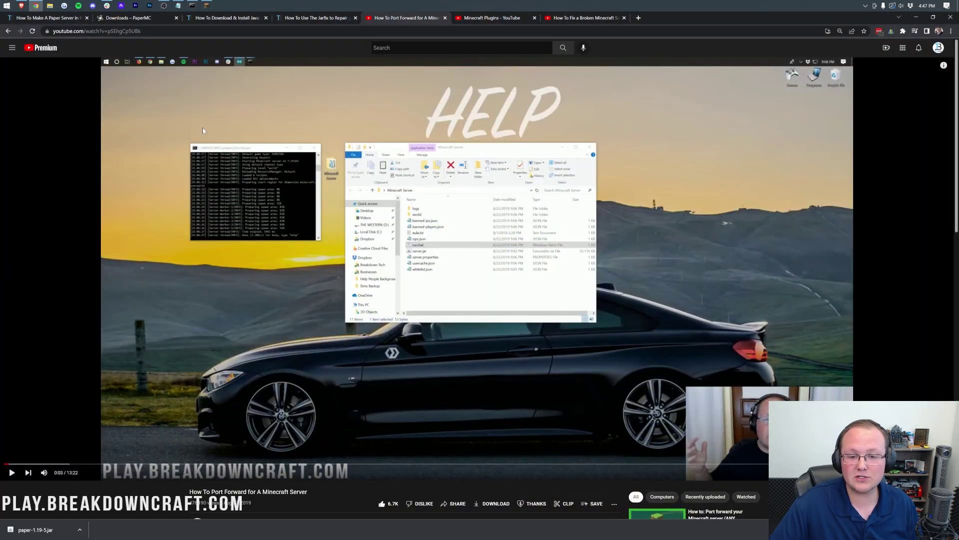
{"action": "scroll", "coordinate": [202, 128], "scroll_direction": "down", "scroll_amount": 3}
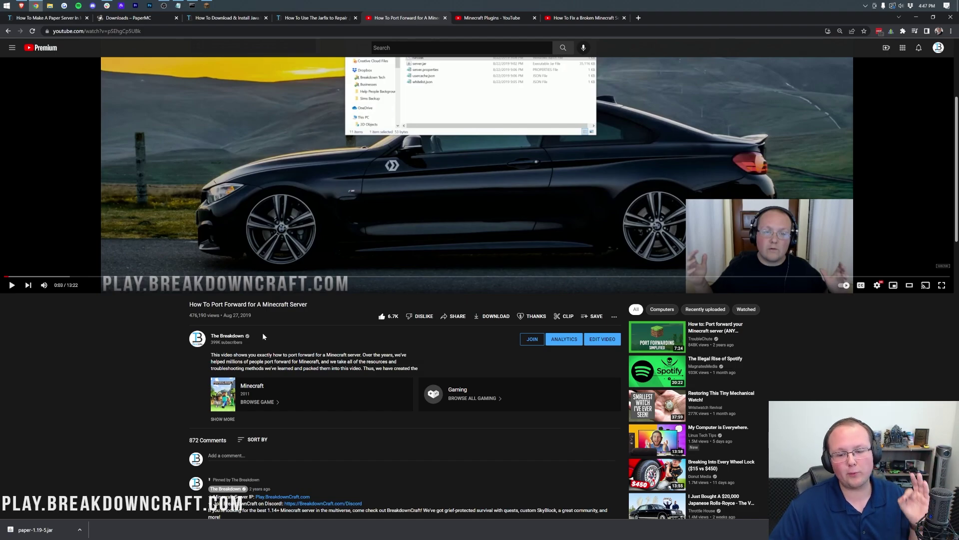
{"action": "scroll", "coordinate": [263, 336], "scroll_direction": "up", "scroll_amount": 3}
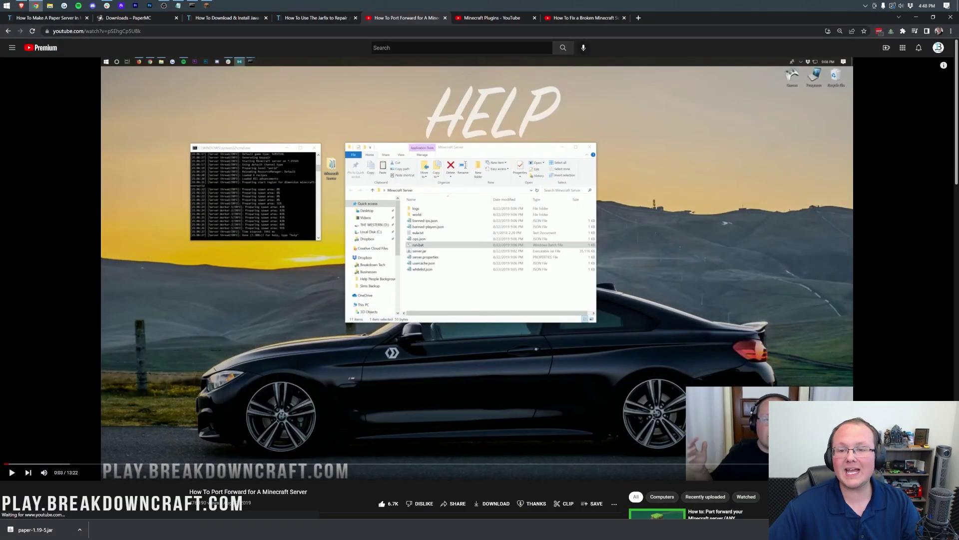
- Return to Chrome on the How To Fix a Broken Minecraft Server video tab
{"action": "left_click", "coordinate": [572, 19]}
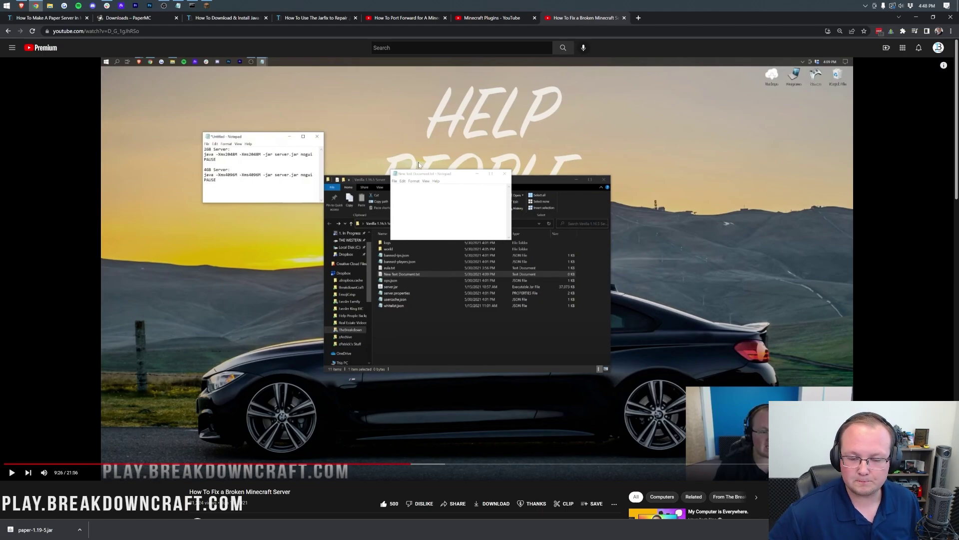
- Scroll through the Minecraft Plugins playlist, then minimize Chrome to reveal the game
{"action": "left_click", "coordinate": [501, 19]}
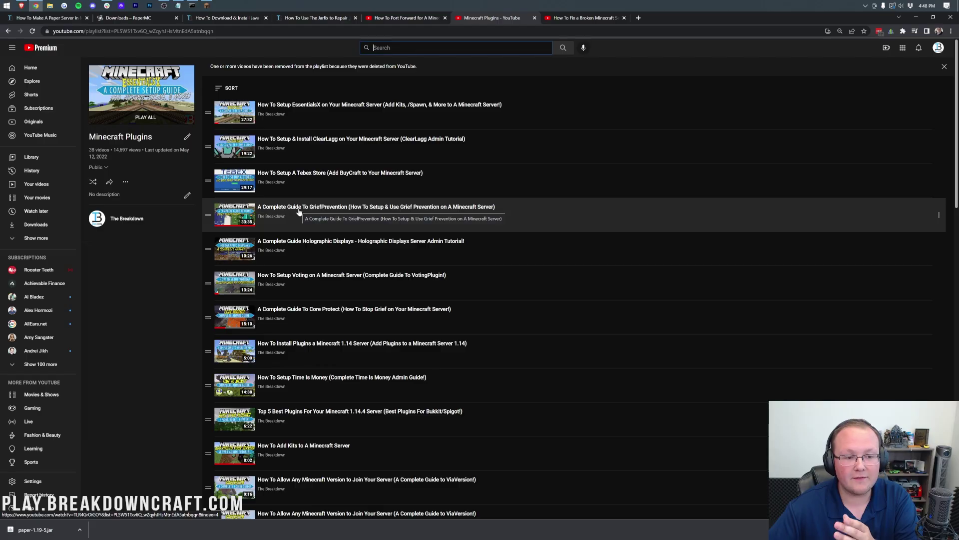
{"action": "scroll", "coordinate": [299, 212], "scroll_direction": "down", "scroll_amount": 9}
{"action": "scroll", "coordinate": [299, 212], "scroll_direction": "down", "scroll_amount": 5}
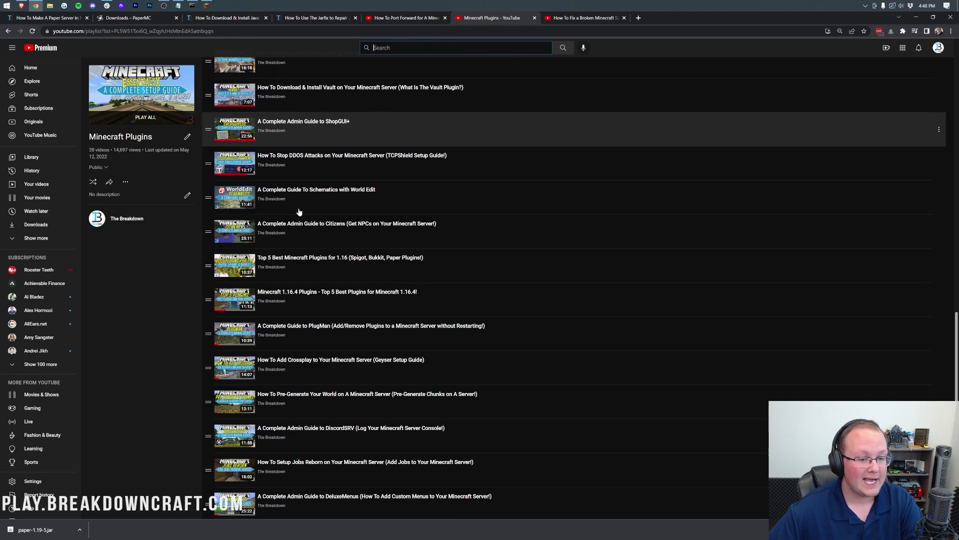
{"action": "scroll", "coordinate": [299, 212], "scroll_direction": "up", "scroll_amount": 15}
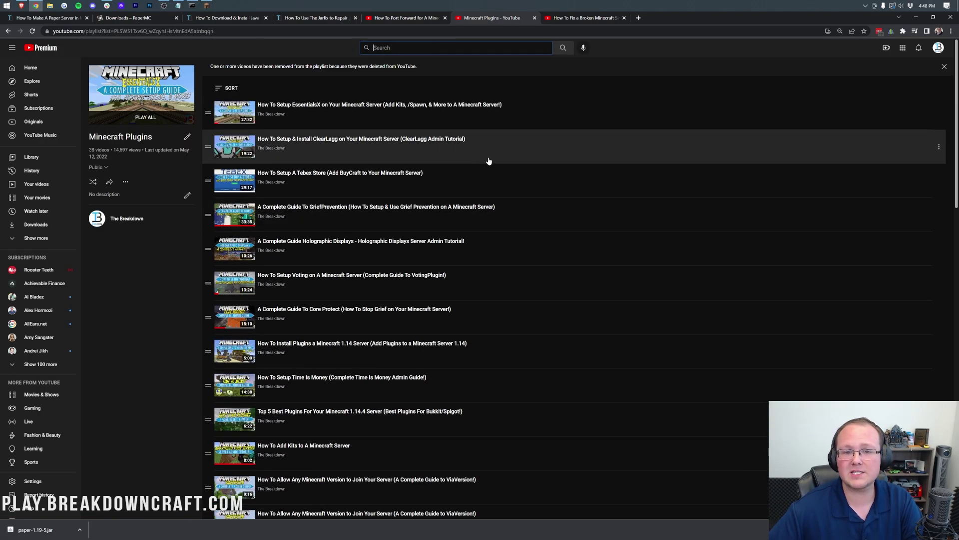
{"action": "left_click", "coordinate": [916, 18]}
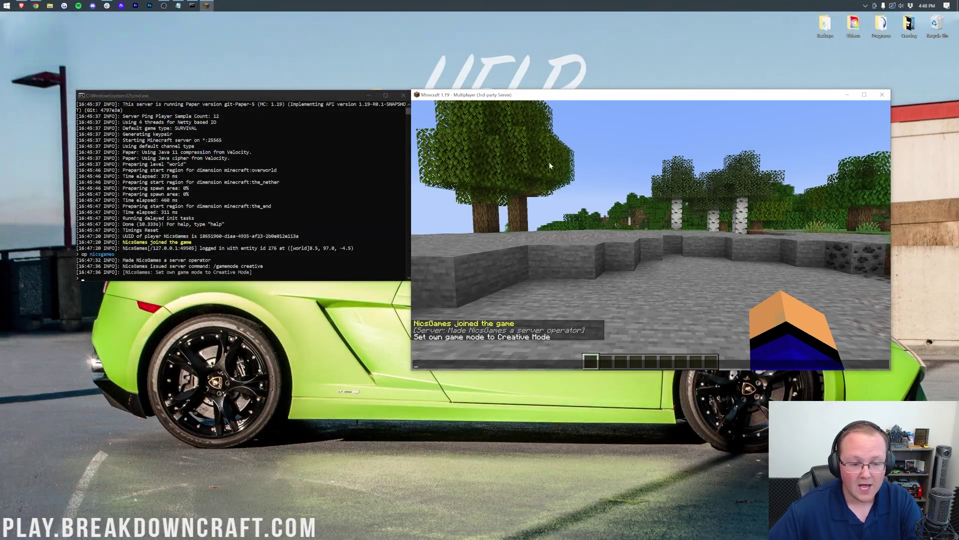